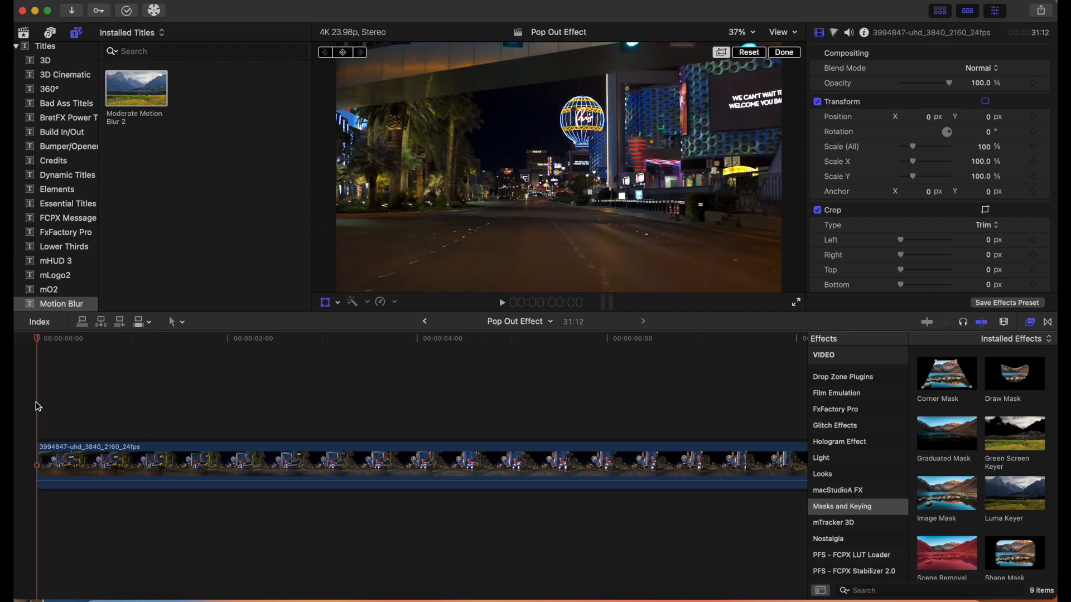
Duplicate the street clip directly above itself and add a hold frame at the start of the copy
{"action": "left_click", "coordinate": [91, 464]}
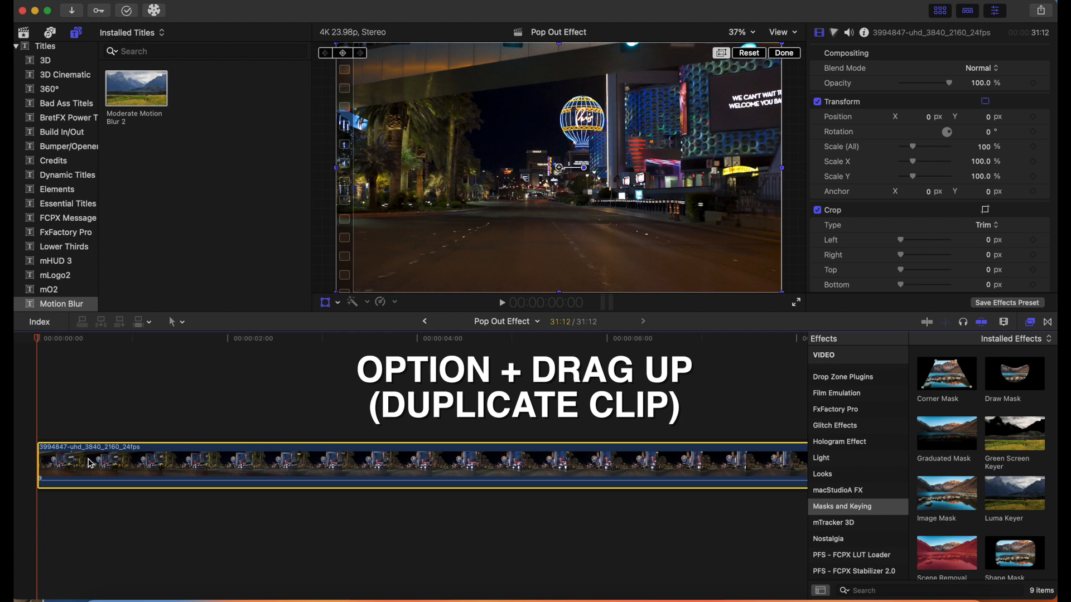
{"action": "left_click_drag", "start_coordinate": [90, 463], "coordinate": [92, 410]}
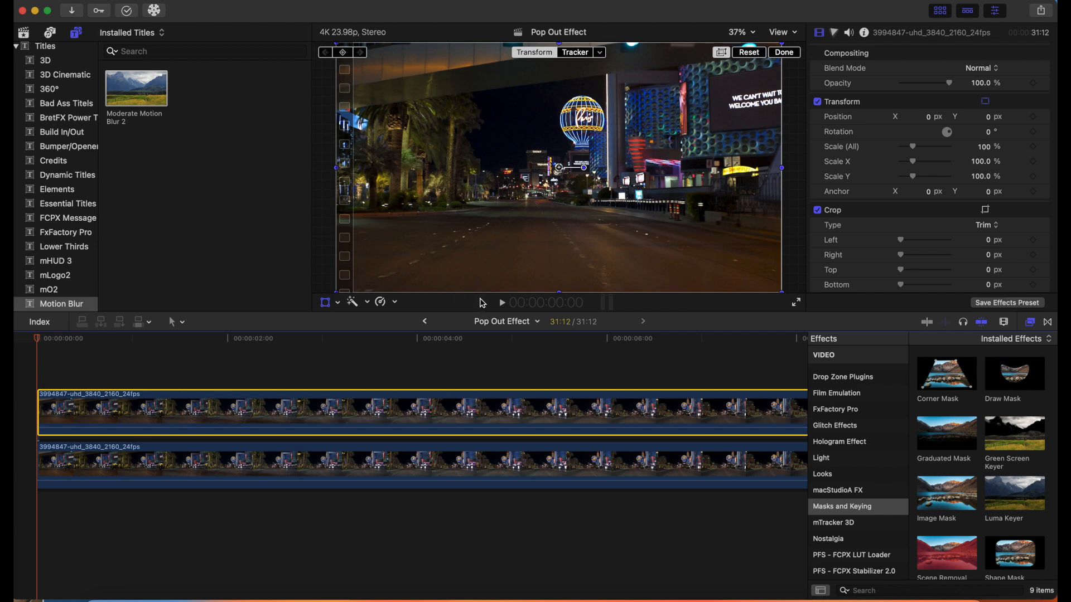
{"action": "left_click", "coordinate": [394, 304]}
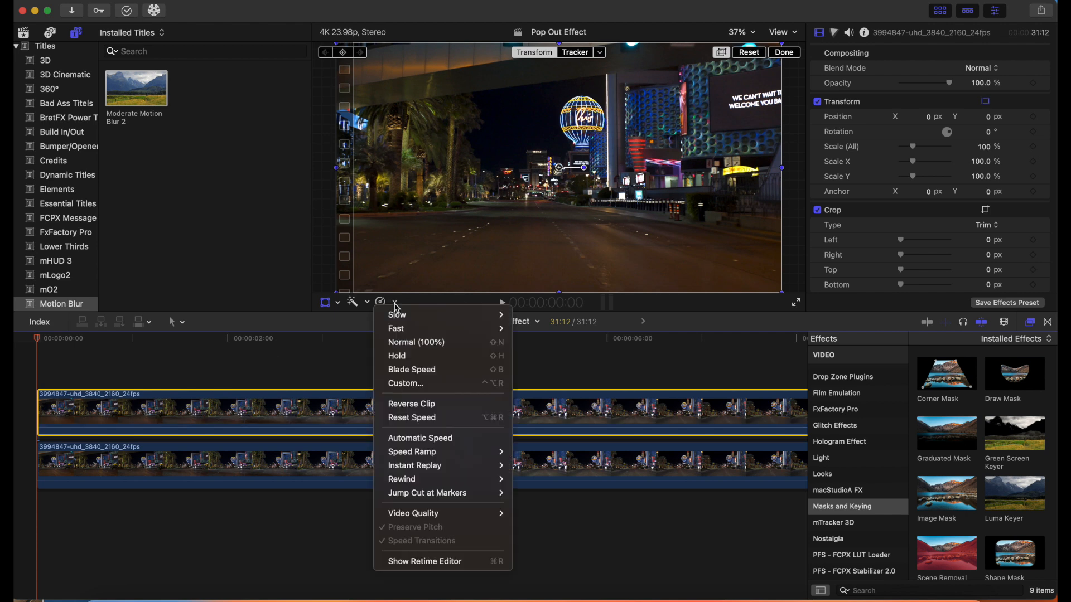
{"action": "left_click", "coordinate": [407, 357]}
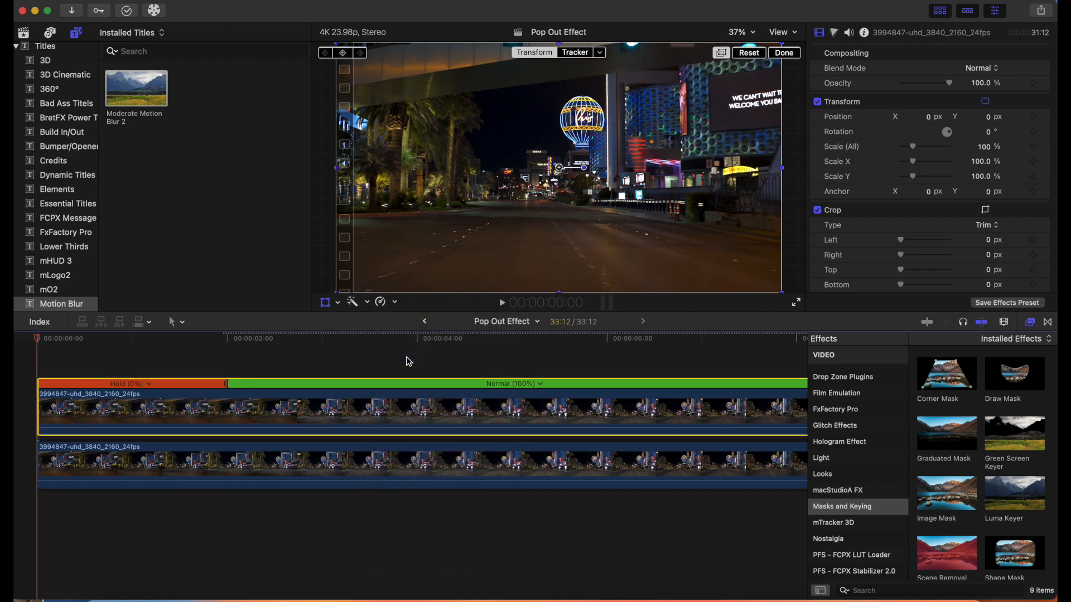
Split the upper clip at 2:00, where its hold ends, and delete the normal-speed remainder
{"action": "left_click_drag", "start_coordinate": [37, 341], "coordinate": [228, 375]}
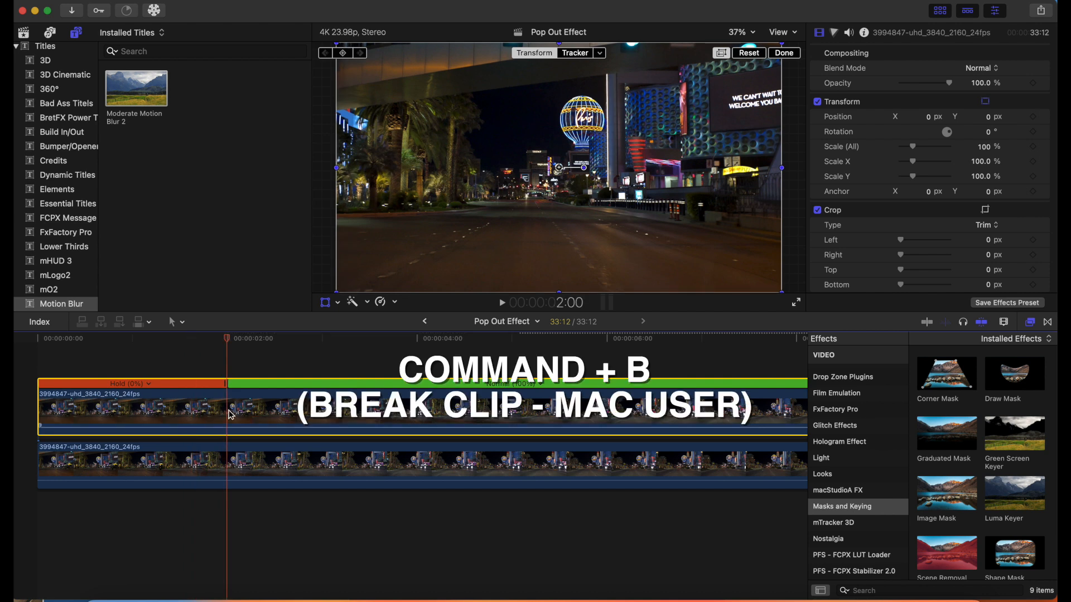
{"action": "key", "text": "super+b"}
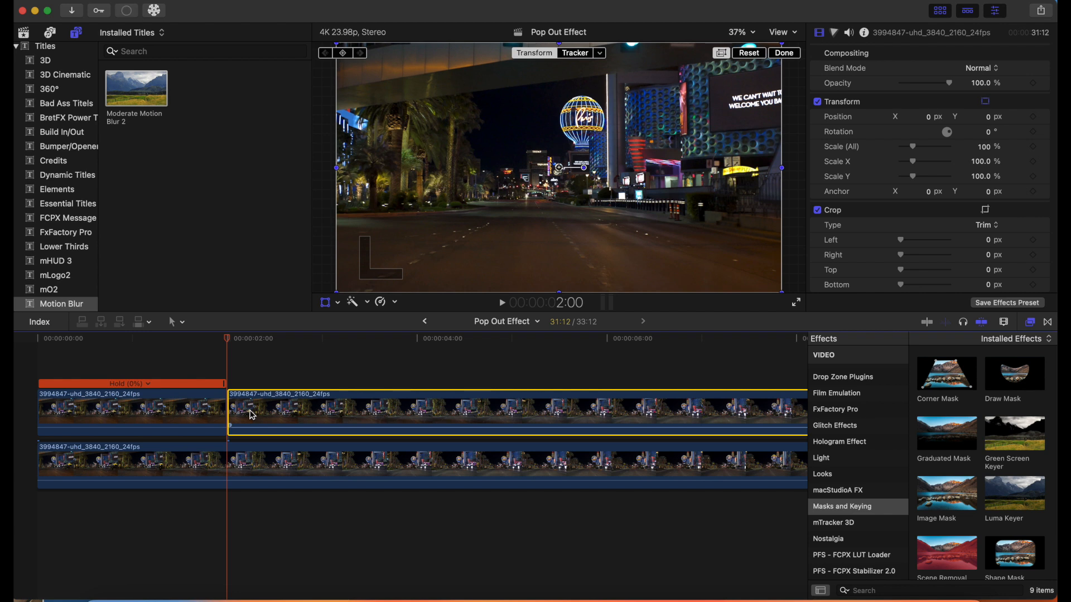
{"action": "key", "text": "Delete"}
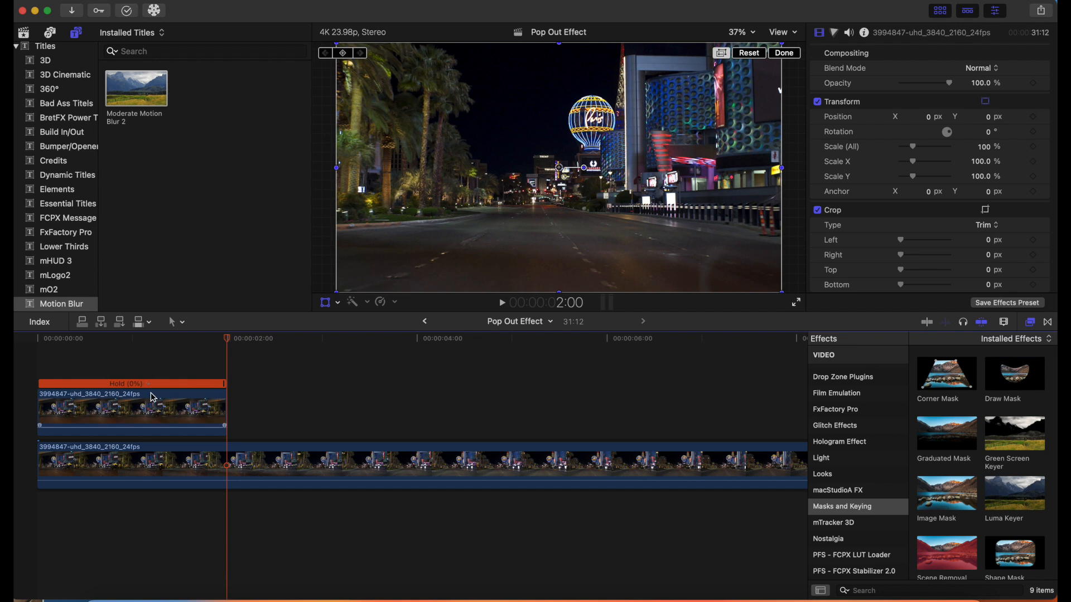
Apply the Draw Mask effect to the two-second hold clip
{"action": "key", "text": "Home"}
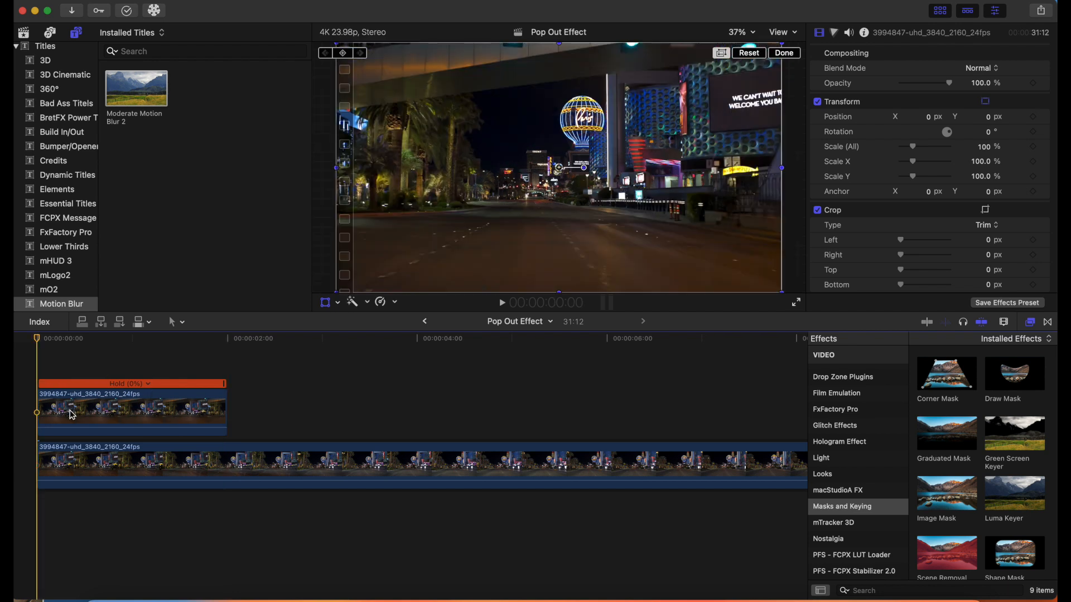
{"action": "left_click", "coordinate": [72, 415]}
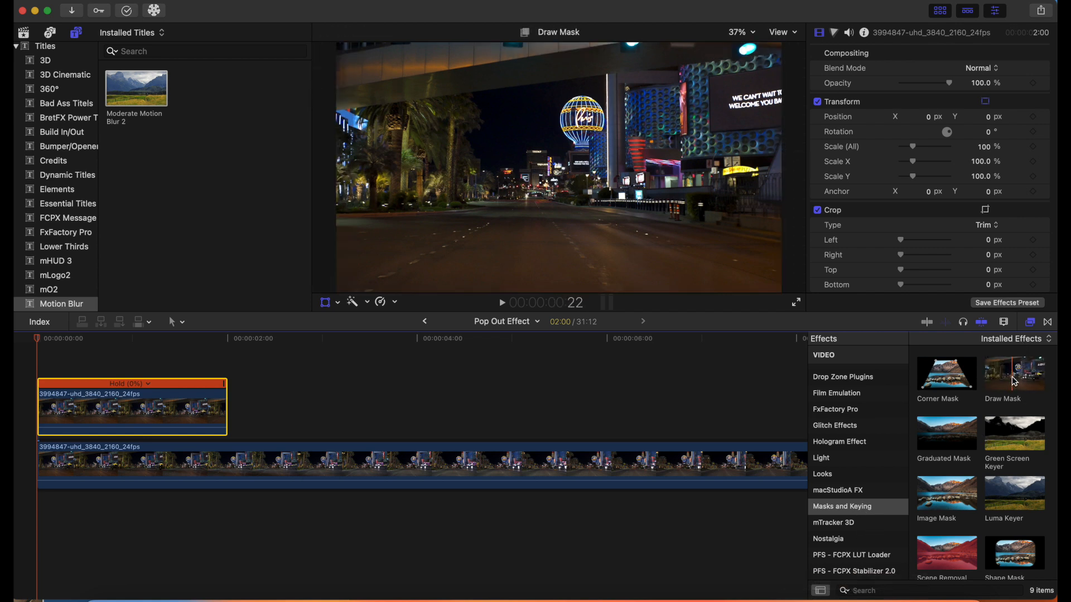
{"action": "mouse_move", "coordinate": [1014, 382]}
{"action": "left_mouse_down"}
{"action": "mouse_move", "coordinate": [243, 396]}
{"action": "mouse_move", "coordinate": [170, 414]}
{"action": "left_mouse_up"}
Draw a closed mask around the Paris balloon sign on the hold clip, working at 100% zoom and restoring the fitted view
{"action": "left_click", "coordinate": [748, 33]}
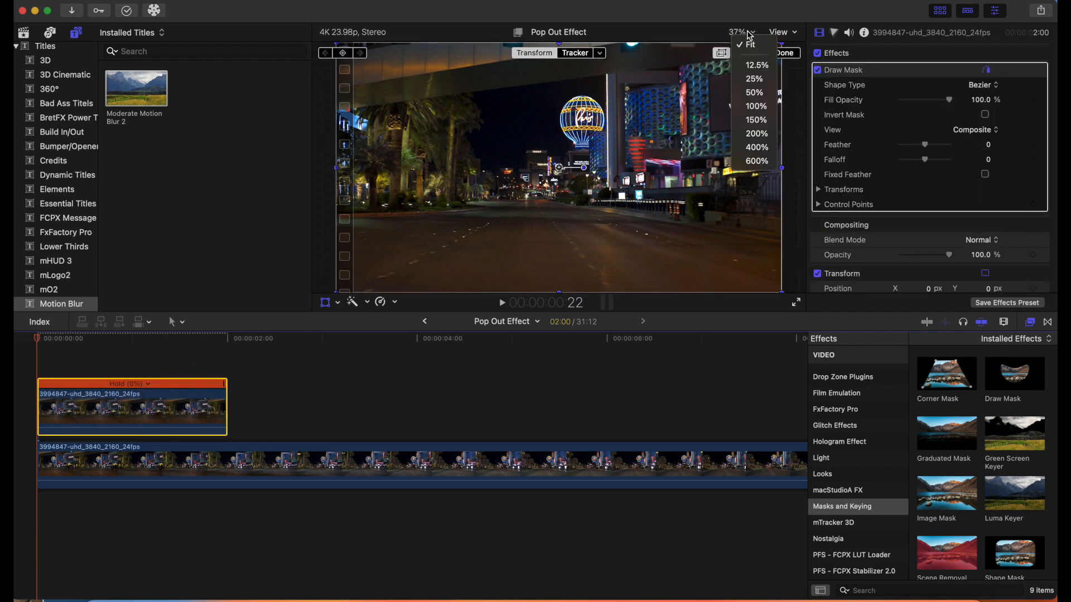
{"action": "left_click", "coordinate": [757, 107]}
{"action": "left_click_drag", "start_coordinate": [781, 168], "coordinate": [783, 164]}
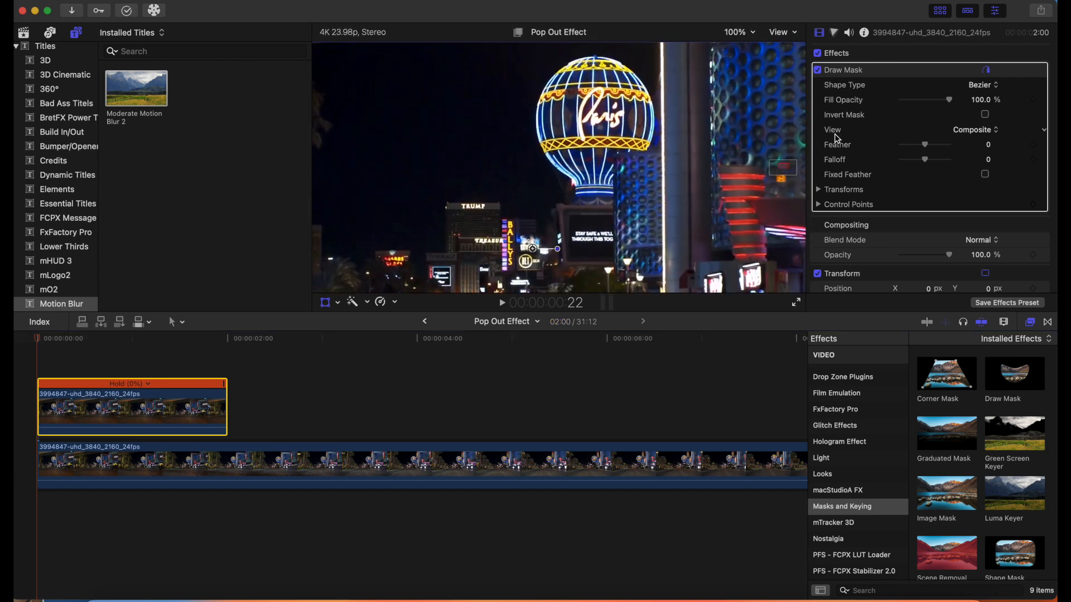
{"action": "left_click", "coordinate": [917, 70]}
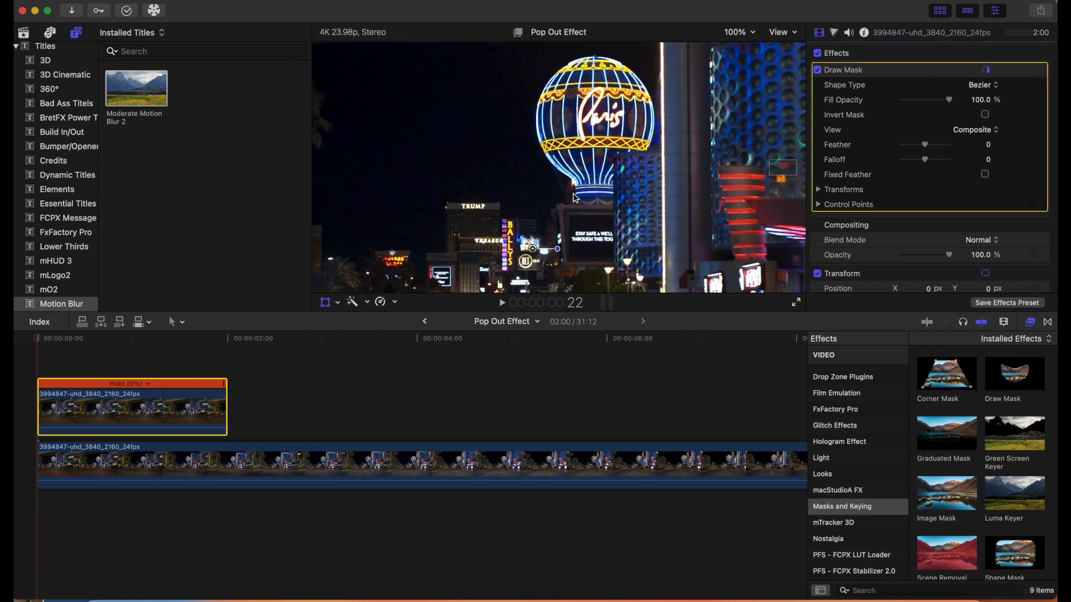
{"action": "left_click", "coordinate": [181, 410]}
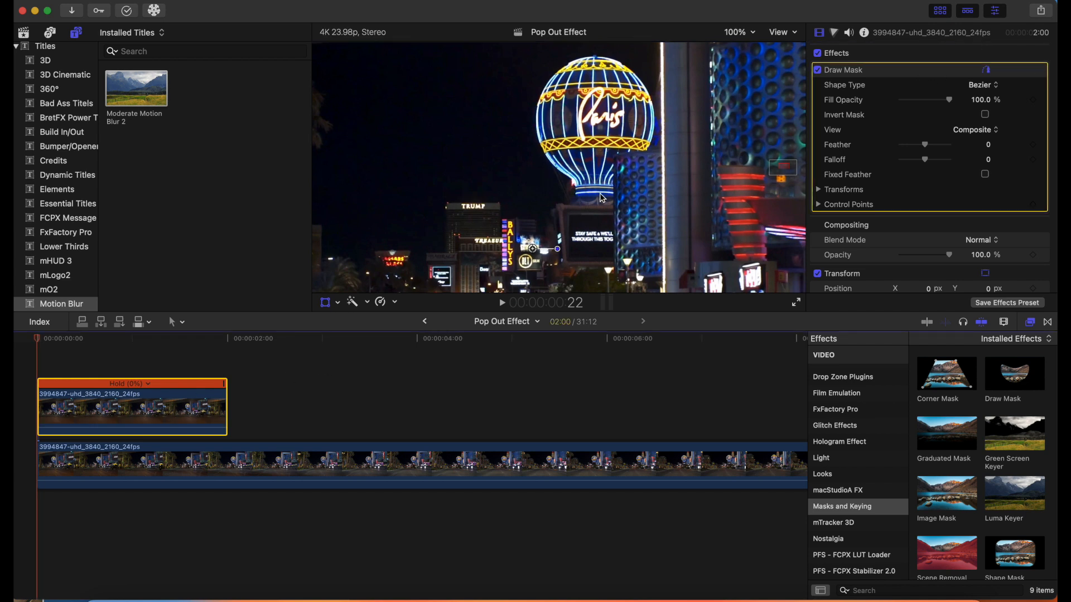
{"action": "left_click", "coordinate": [574, 194]}
{"action": "left_click", "coordinate": [575, 183]}
{"action": "left_click", "coordinate": [564, 176]}
{"action": "left_click", "coordinate": [546, 159]}
{"action": "left_click", "coordinate": [534, 131]}
{"action": "left_click", "coordinate": [537, 101]}
{"action": "left_click", "coordinate": [558, 72]}
{"action": "left_click", "coordinate": [582, 58]}
{"action": "left_click_drag", "start_coordinate": [596, 53], "coordinate": [604, 54]}
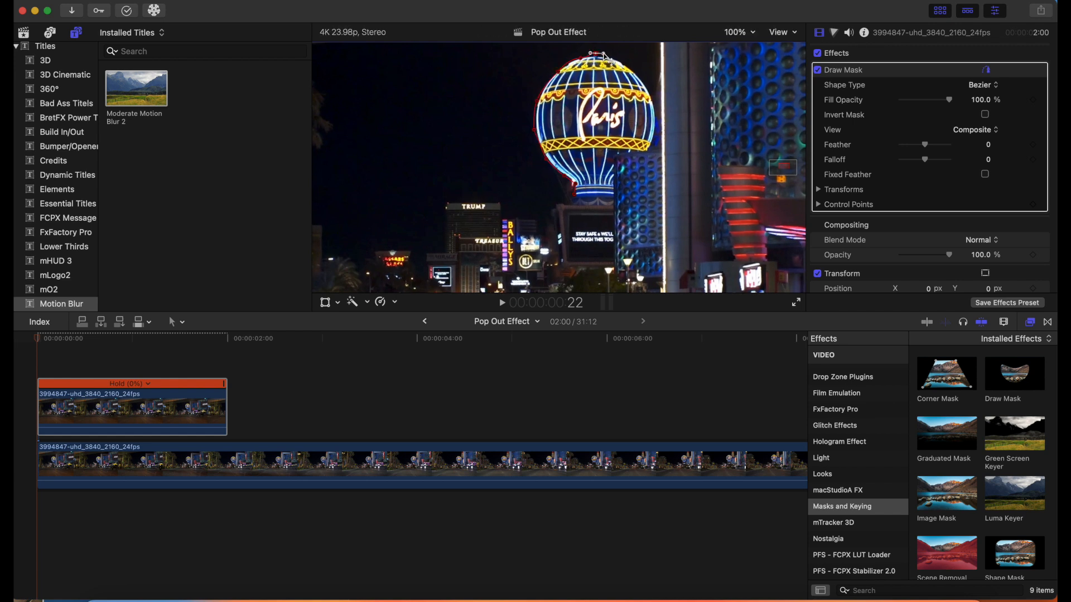
{"action": "left_click", "coordinate": [634, 67]}
{"action": "left_click", "coordinate": [657, 121]}
{"action": "left_click", "coordinate": [649, 149]}
{"action": "left_click_drag", "start_coordinate": [620, 157], "coordinate": [617, 162]}
{"action": "left_click", "coordinate": [614, 183]}
{"action": "left_click", "coordinate": [612, 198]}
{"action": "left_click", "coordinate": [603, 198]}
{"action": "left_click", "coordinate": [574, 194]}
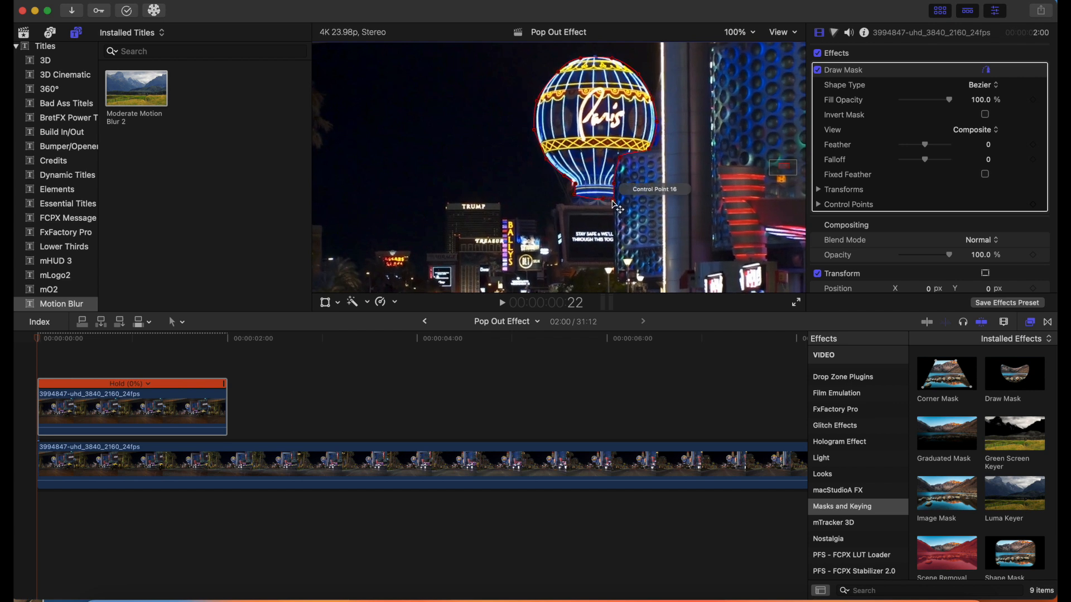
{"action": "left_click", "coordinate": [745, 33]}
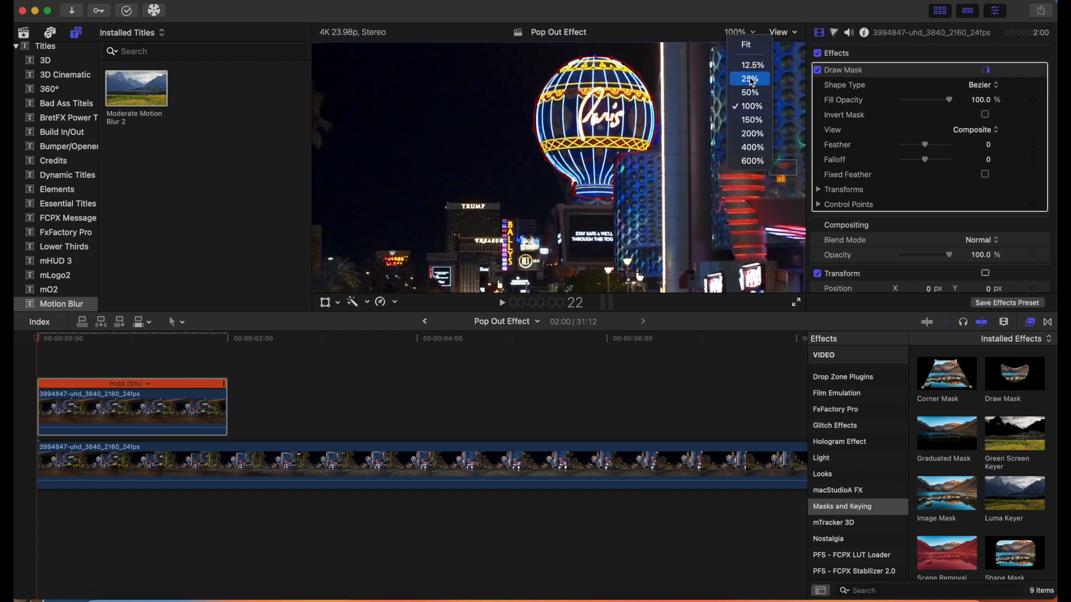
{"action": "left_click", "coordinate": [746, 45]}
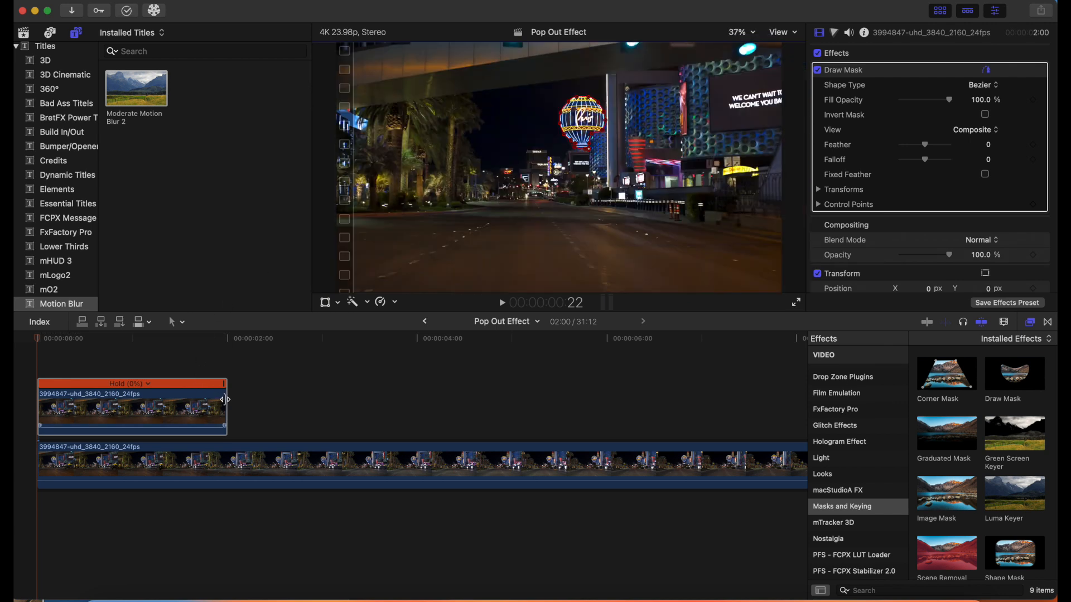
Trim the end of the masked hold clip so that it lasts 6 frames
{"action": "left_click", "coordinate": [185, 410]}
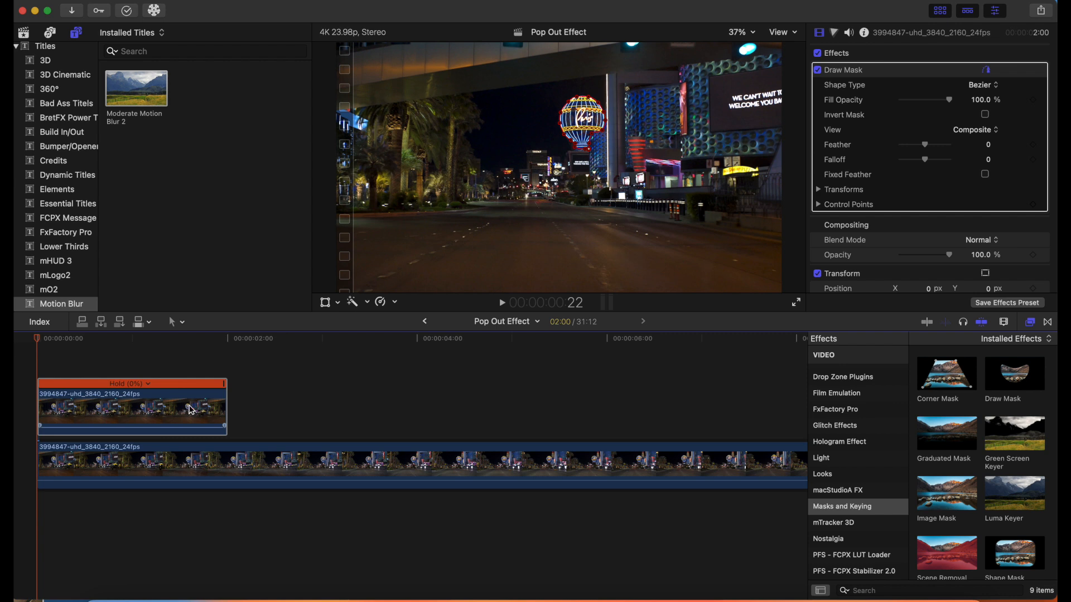
{"action": "left_click_drag", "start_coordinate": [230, 409], "coordinate": [60, 398]}
{"action": "key", "text": "space"}
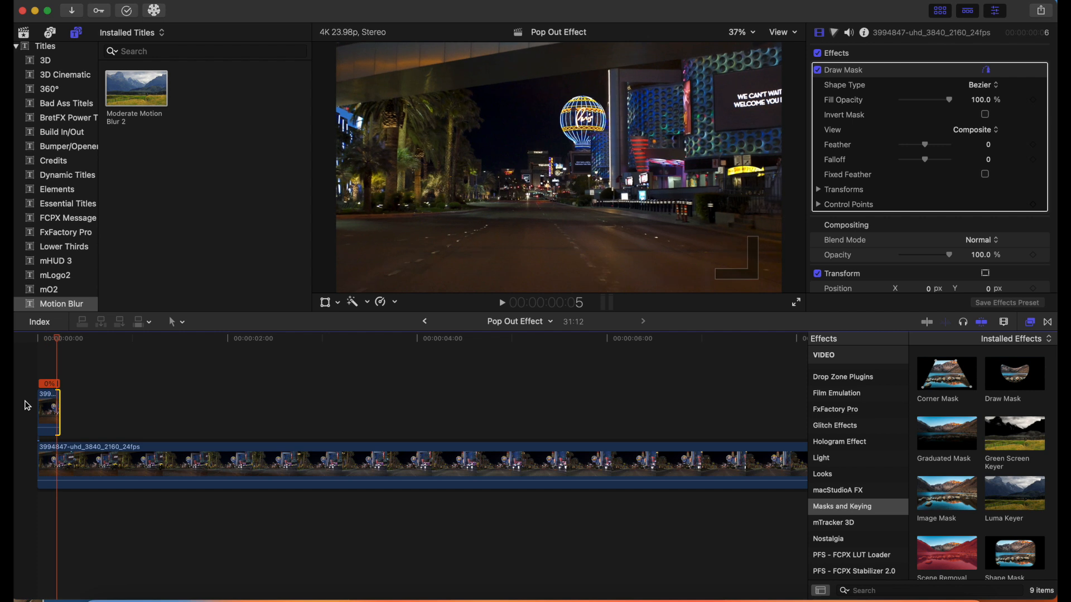
Add position and scale keyframes at the first frame of the masked clip and set its overall scale to 134%
{"action": "key", "text": "Left"}
{"action": "key", "text": "Left"}
{"action": "key", "text": "Left"}
{"action": "key", "text": "Left"}
{"action": "key", "text": "Left"}
{"action": "key", "text": "Left"}
{"action": "left_click", "coordinate": [35, 338]}
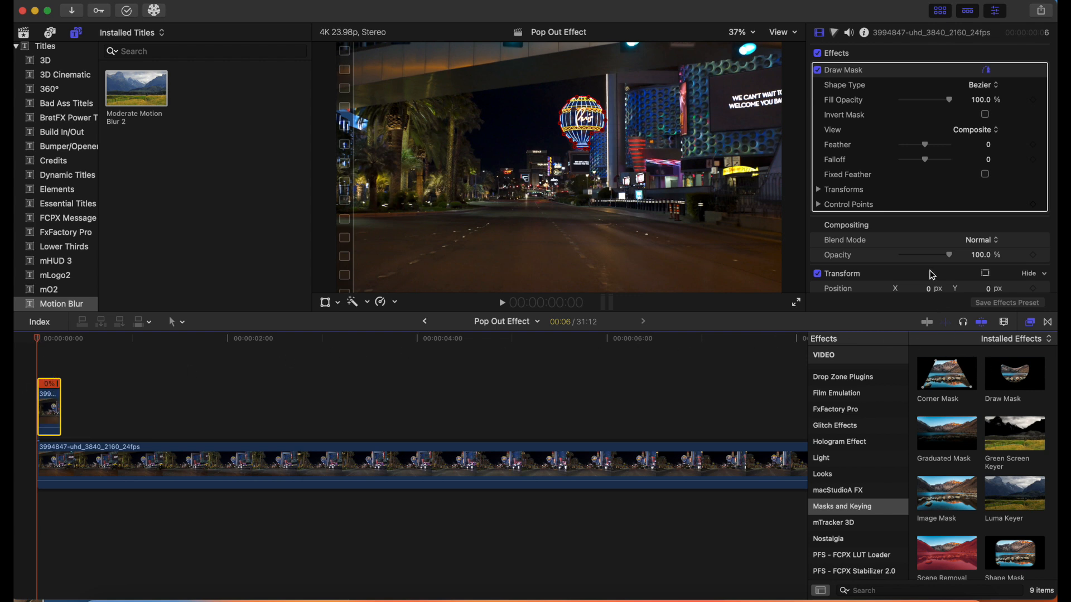
{"action": "scroll", "coordinate": [933, 273], "scroll_direction": "down", "scroll_amount": 4}
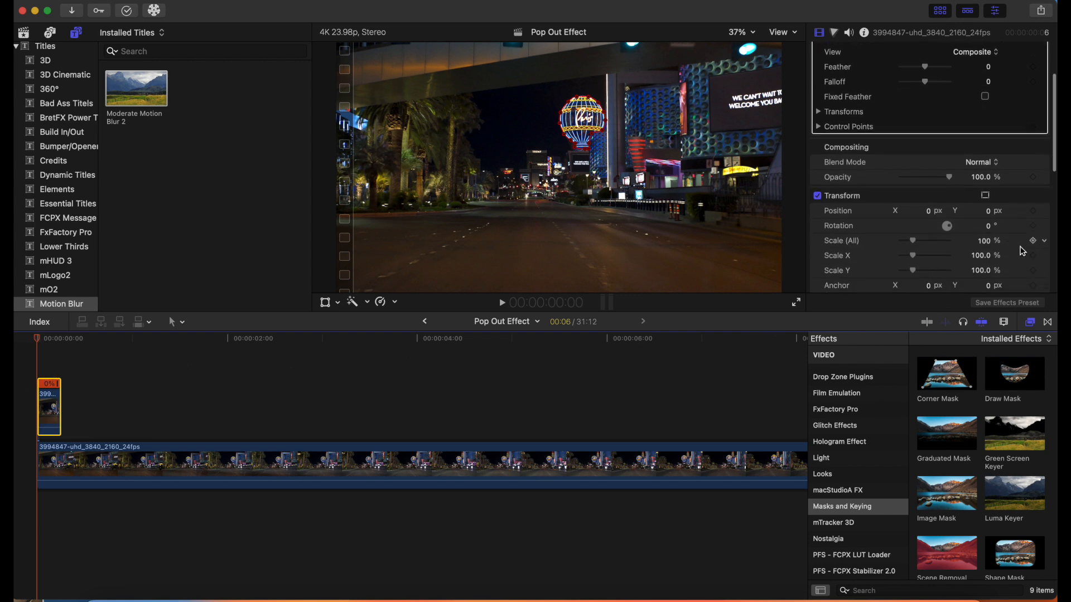
{"action": "left_click", "coordinate": [1033, 212]}
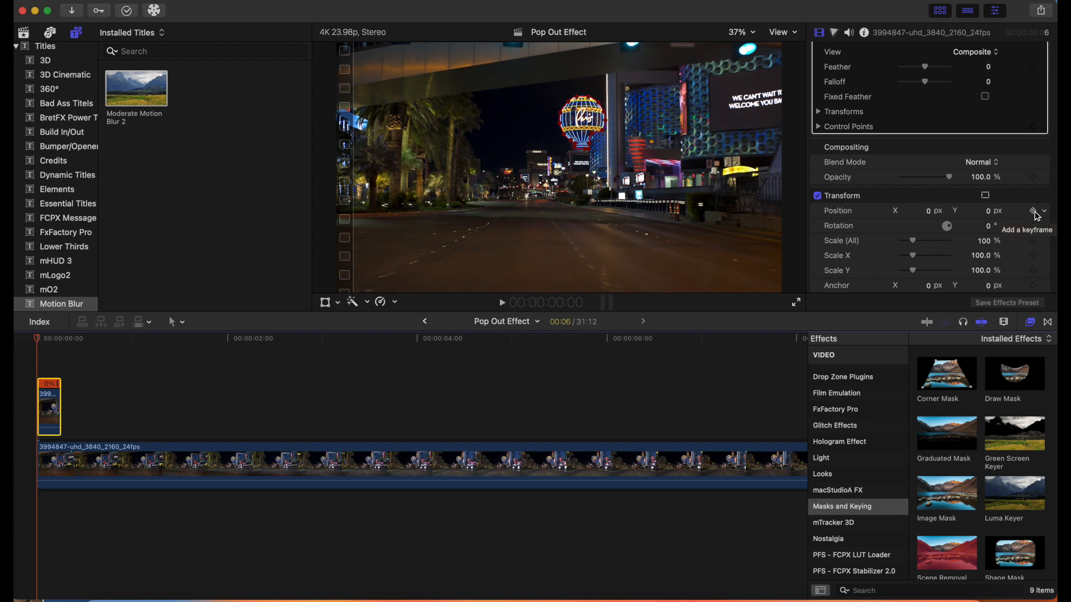
{"action": "left_click", "coordinate": [1034, 241]}
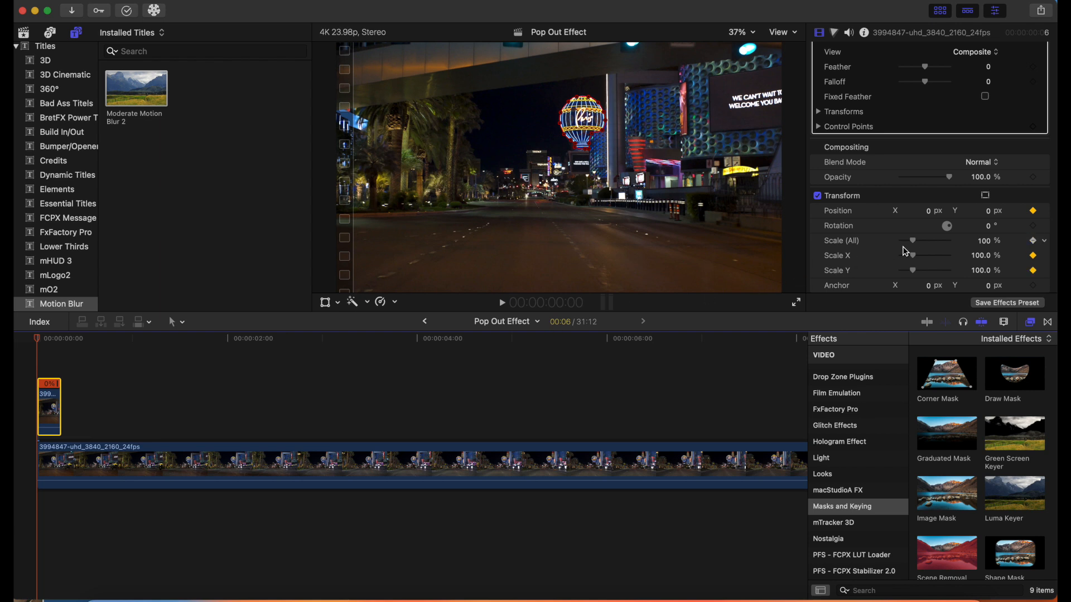
{"action": "left_click_drag", "start_coordinate": [913, 245], "coordinate": [918, 247]}
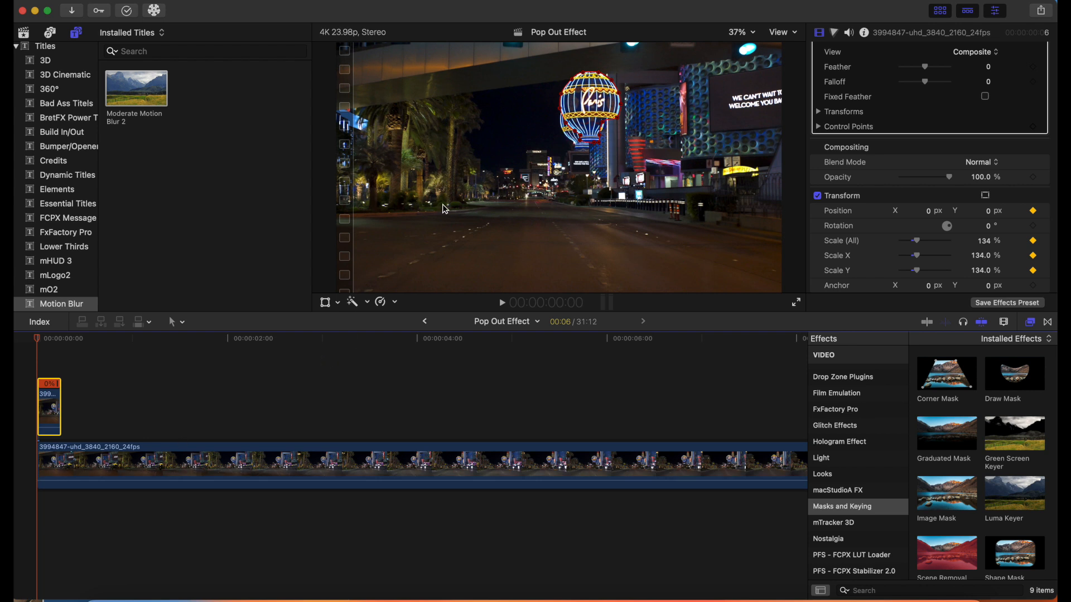
Disable the background clip to view the masked balloon on its own, and re-enable it
{"action": "left_click", "coordinate": [168, 463]}
{"action": "key", "text": "v"}
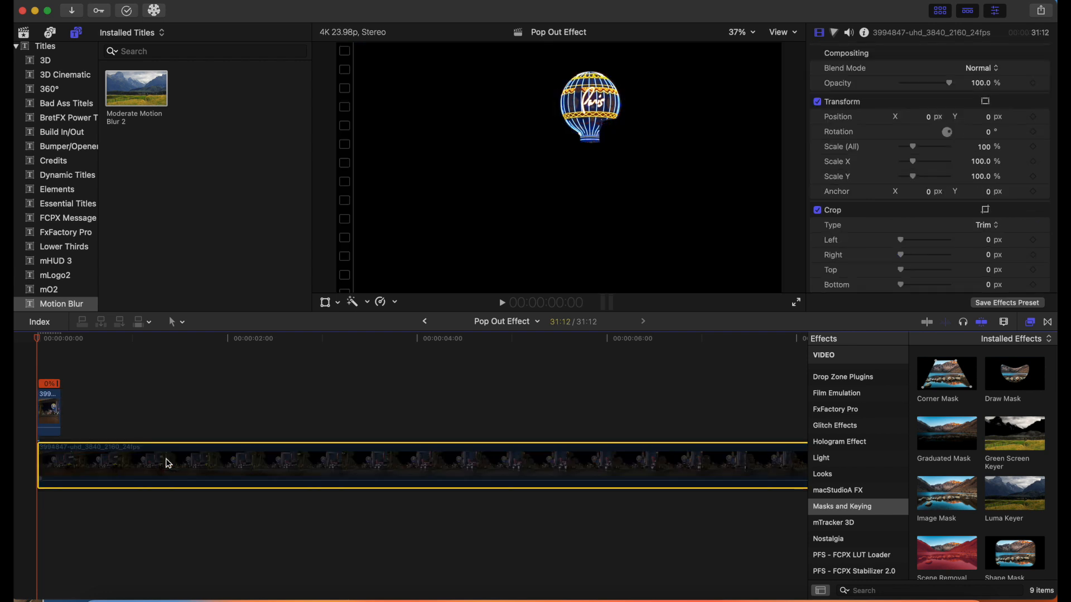
{"action": "key", "text": "v"}
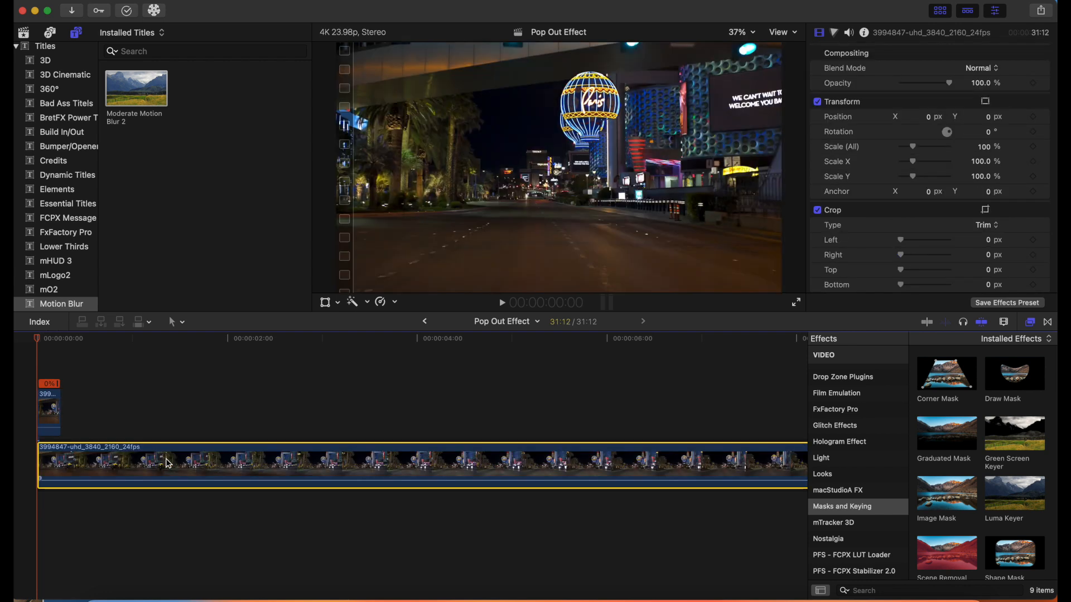
Enlarge the masked balloon to 217% and reposition it over the original sign at about X -163.5 px, Y -254 px
{"action": "left_click", "coordinate": [51, 419]}
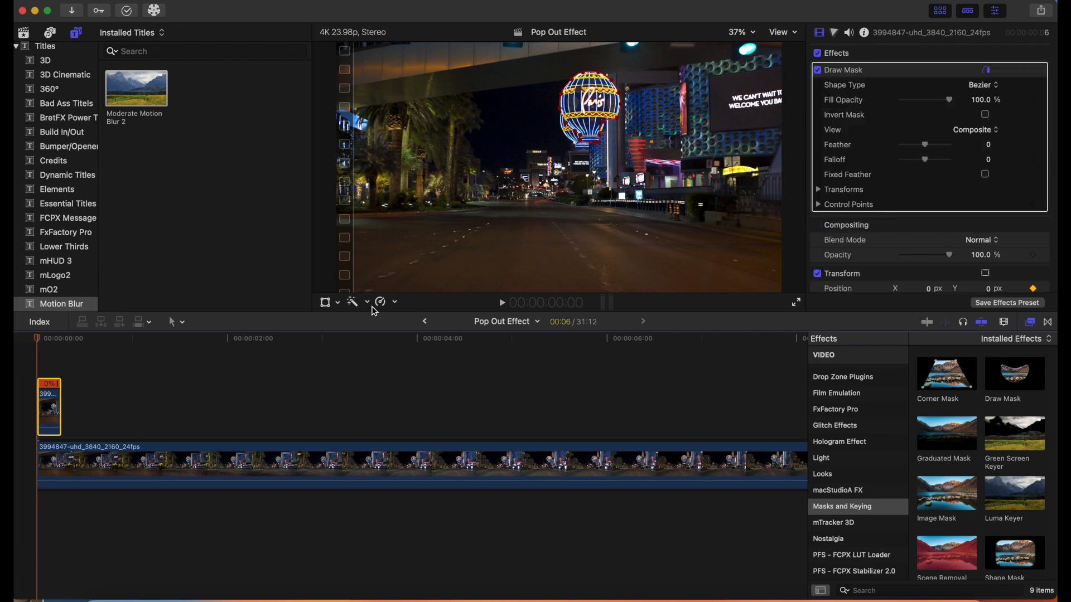
{"action": "left_click", "coordinate": [325, 303]}
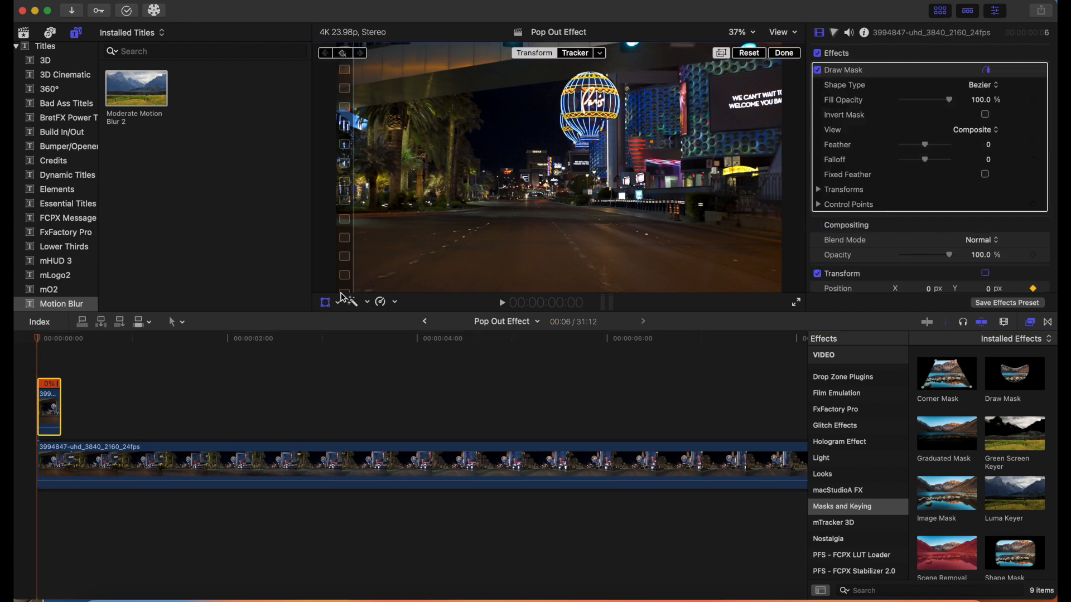
{"action": "left_click_drag", "start_coordinate": [596, 112], "coordinate": [592, 125]}
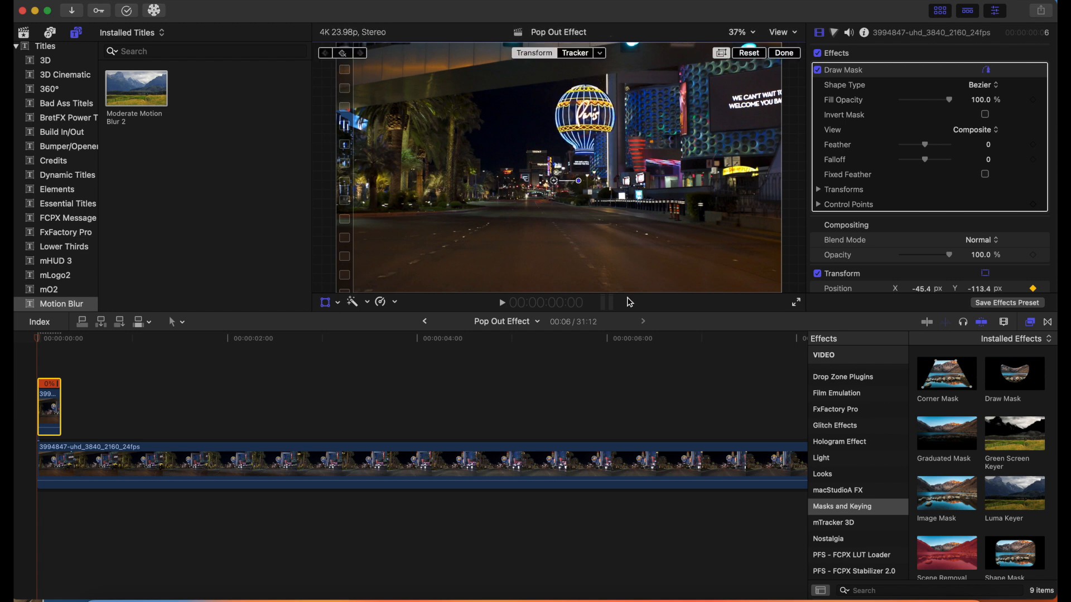
{"action": "scroll", "coordinate": [881, 233], "scroll_direction": "down", "scroll_amount": 2}
{"action": "scroll", "coordinate": [884, 236], "scroll_direction": "down", "scroll_amount": 3}
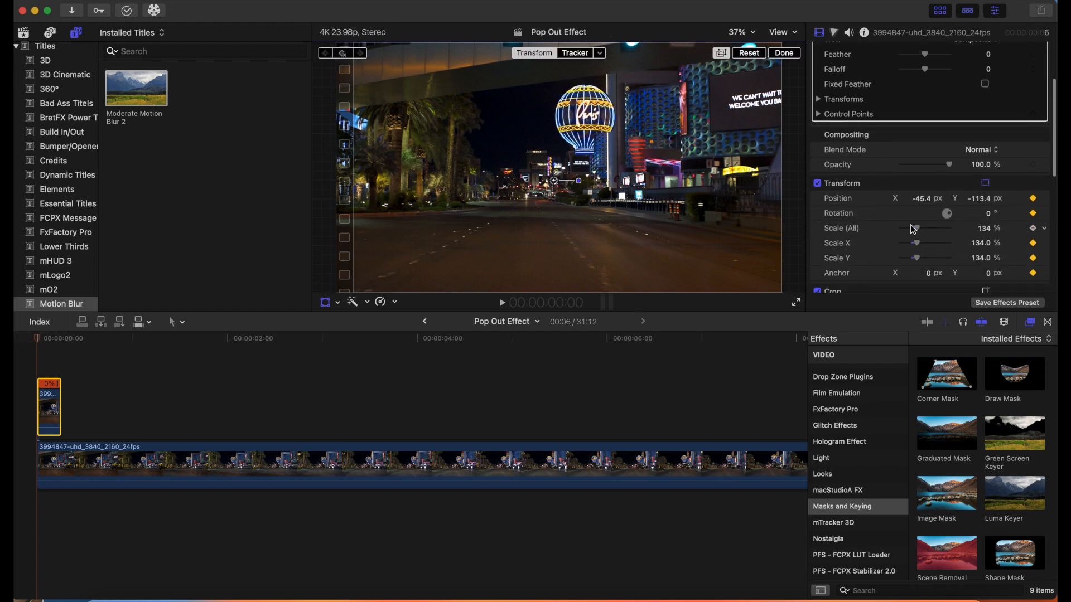
{"action": "left_click_drag", "start_coordinate": [918, 232], "coordinate": [922, 234]}
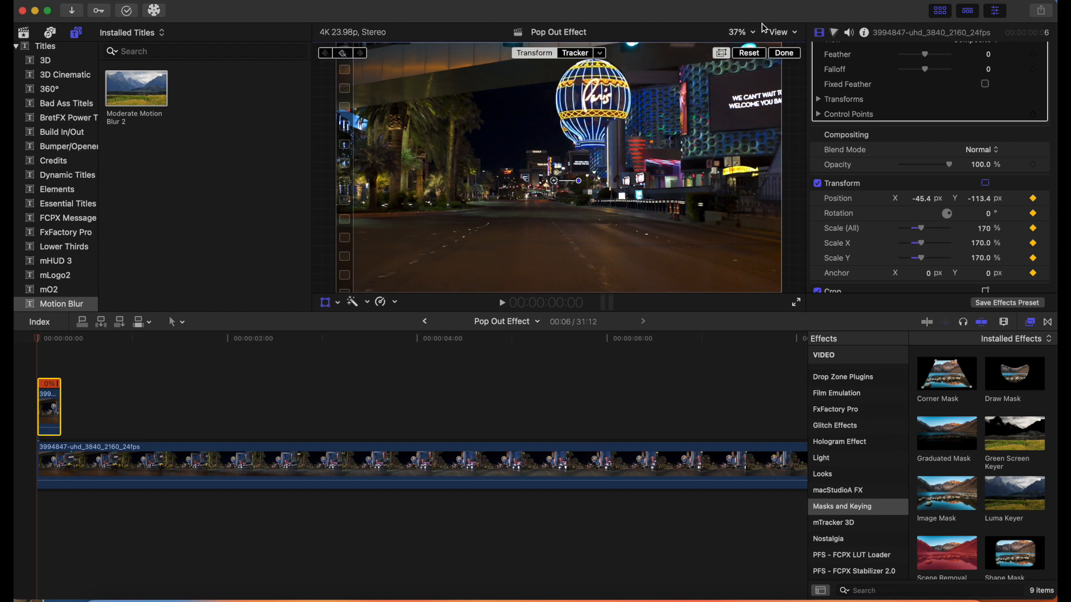
{"action": "left_click", "coordinate": [791, 51]}
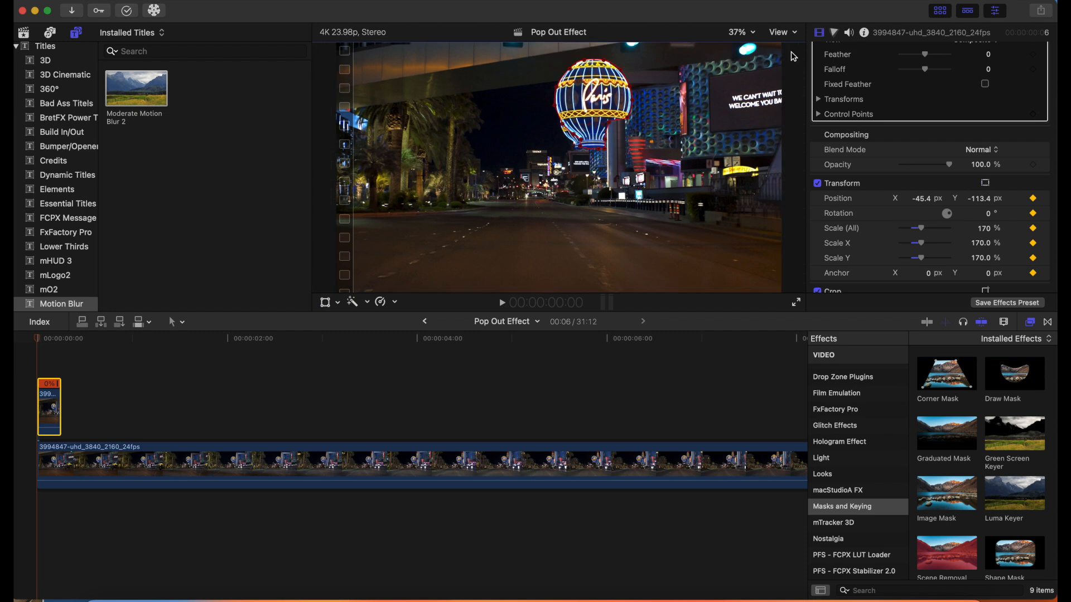
{"action": "left_click", "coordinate": [326, 303]}
{"action": "left_click_drag", "start_coordinate": [602, 102], "coordinate": [595, 105]}
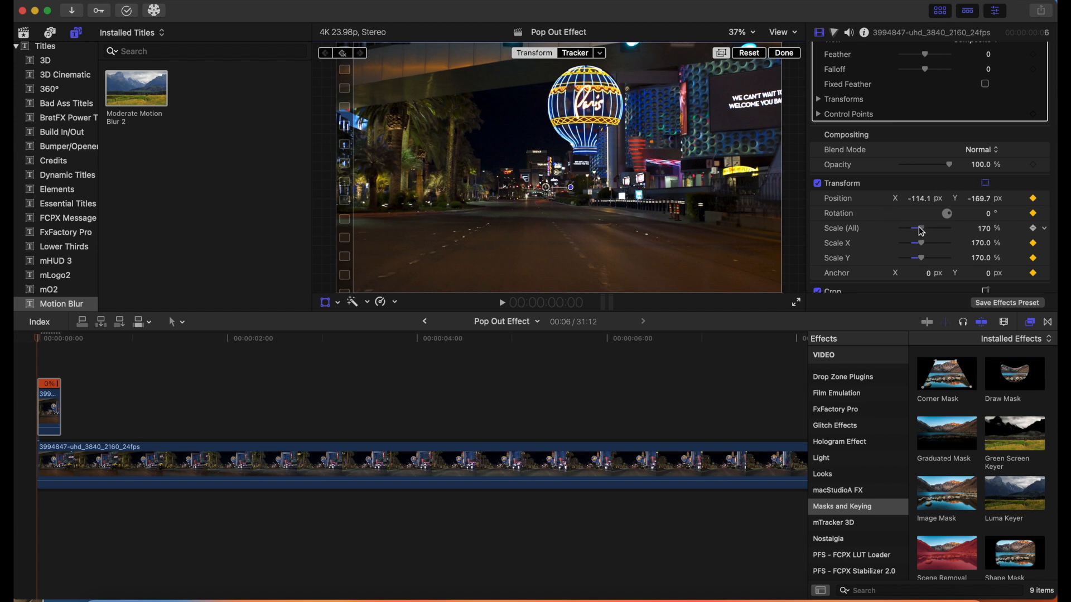
{"action": "left_click_drag", "start_coordinate": [922, 232], "coordinate": [926, 232]}
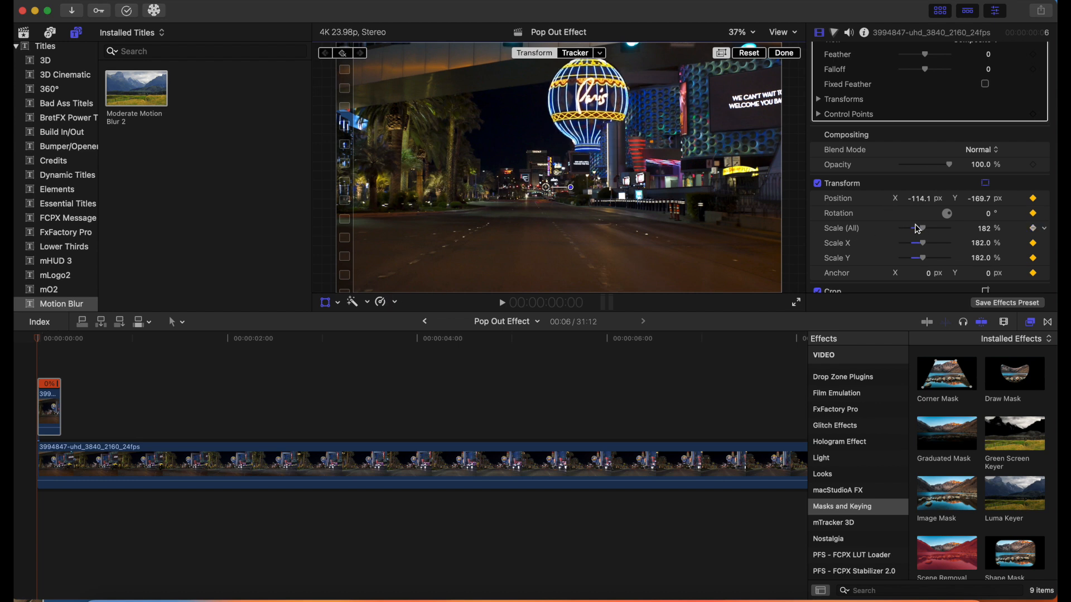
{"action": "left_click_drag", "start_coordinate": [928, 232], "coordinate": [932, 233]}
{"action": "left_click_drag", "start_coordinate": [629, 91], "coordinate": [624, 102]}
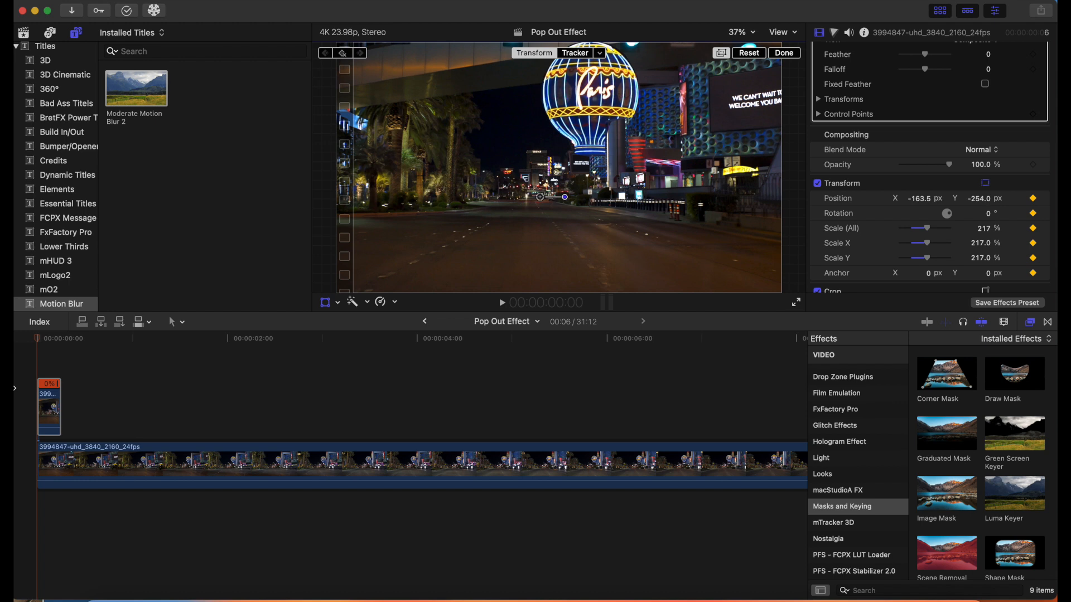
At frame 6 of the masked clip, keyframe the overall scale to 100% and return the balloon to its original position
{"action": "key", "text": "Right"}
{"action": "key", "text": "Right"}
{"action": "key", "text": "Right"}
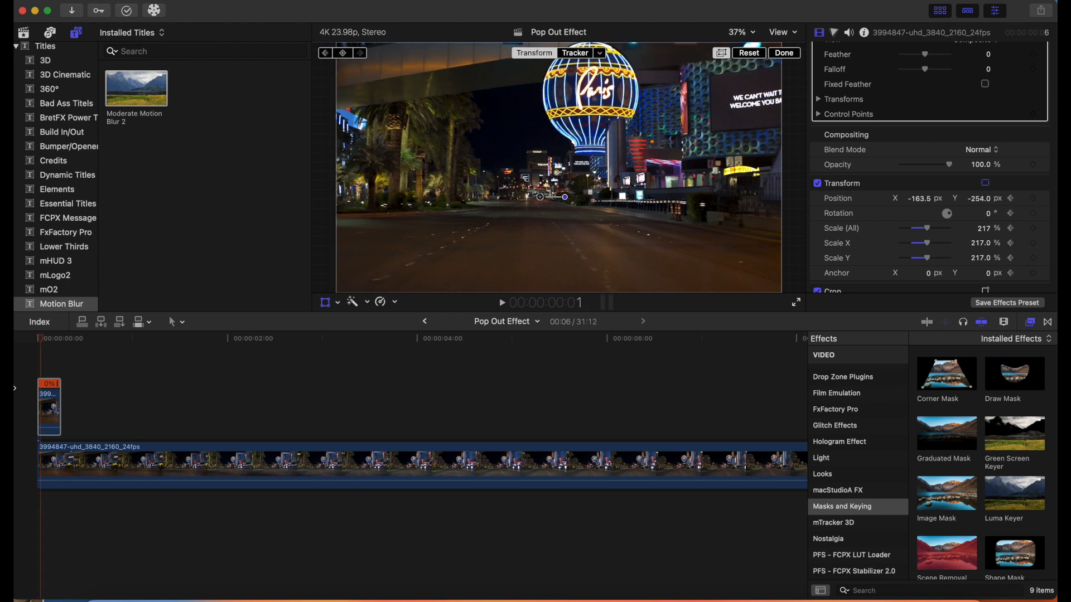
{"action": "key", "text": "Right"}
{"action": "key", "text": "Right"}
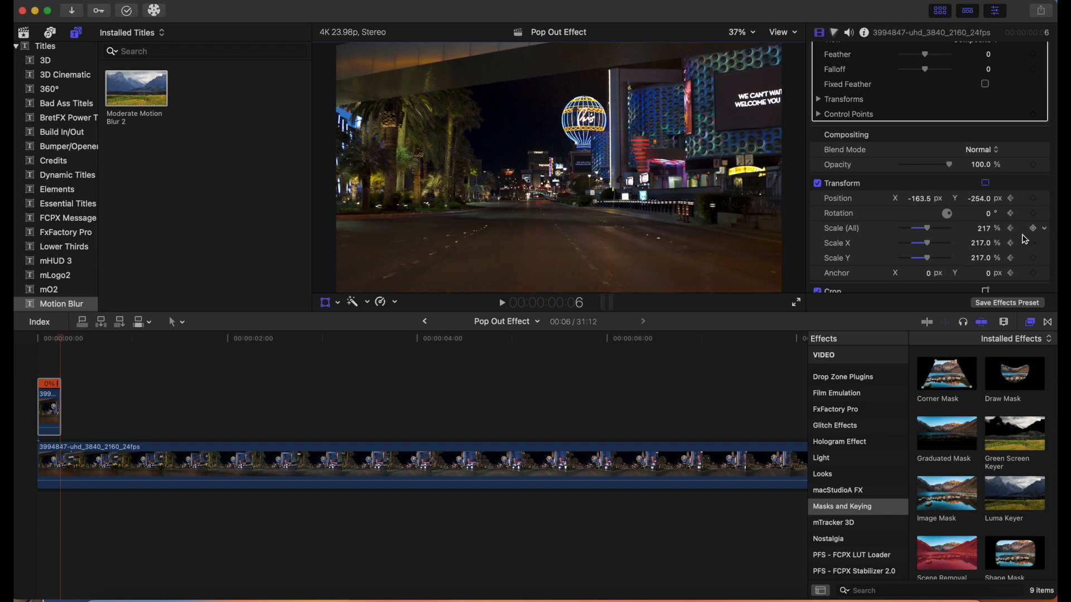
{"action": "left_click", "coordinate": [985, 229]}
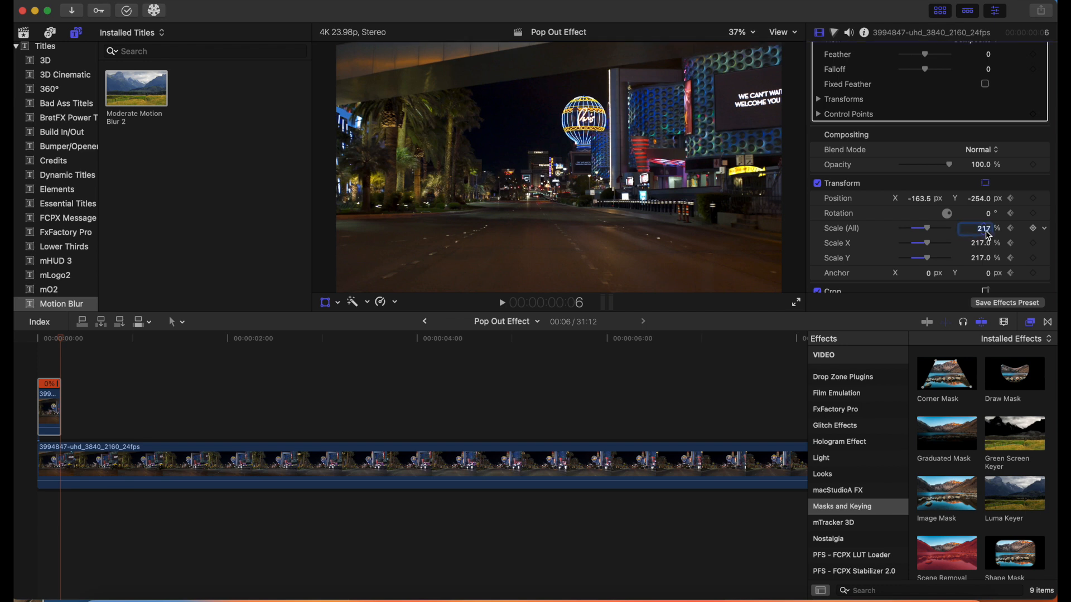
{"action": "key", "text": "Return"}
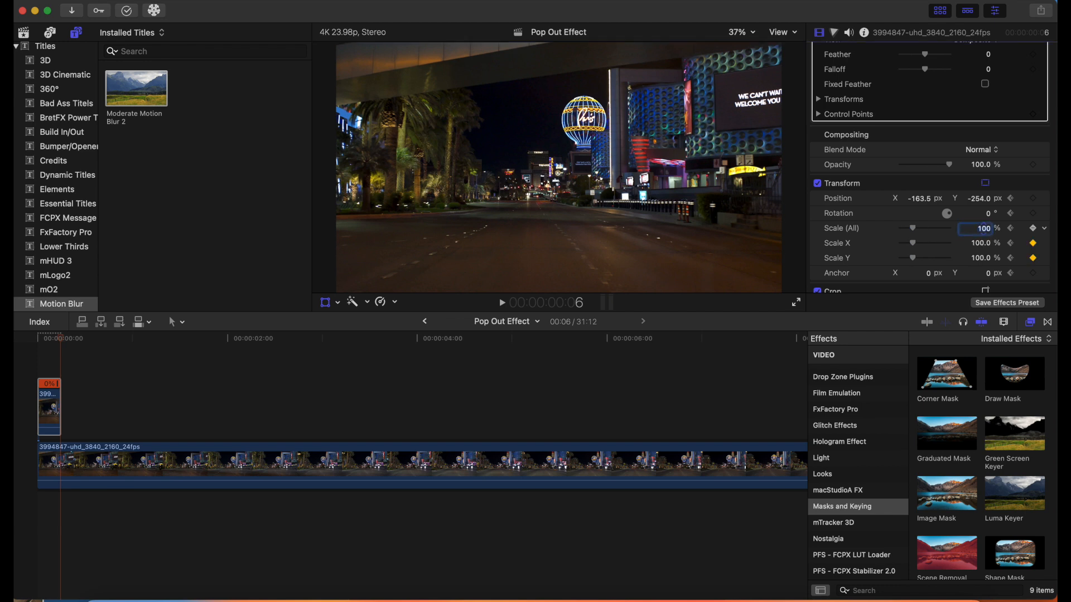
{"action": "left_click", "coordinate": [982, 200]}
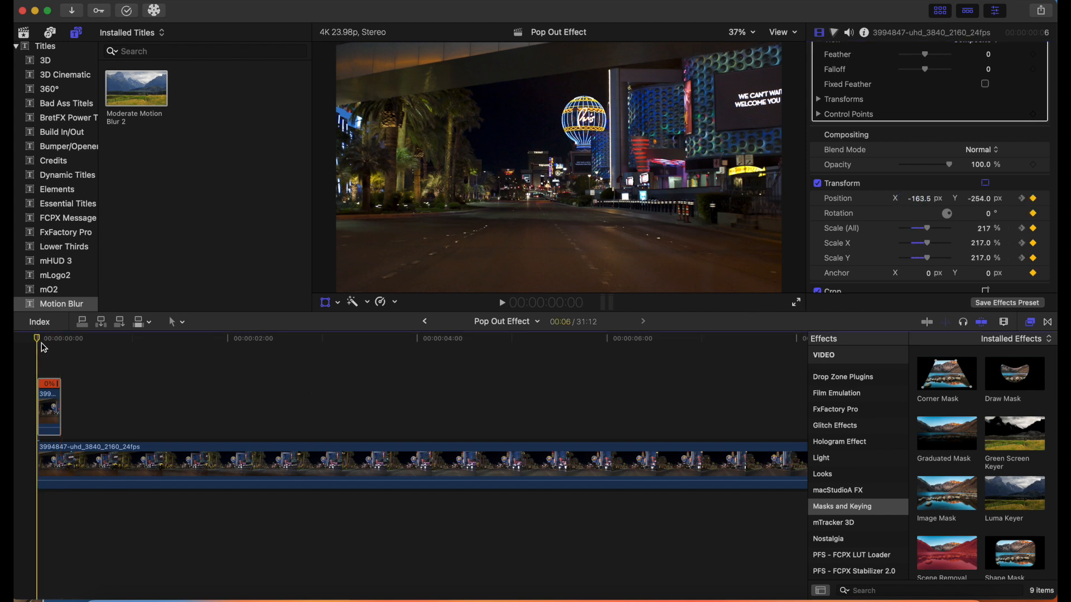
Play the timeline from the start several times to check the balloon's scale and position animation
{"action": "left_click_drag", "start_coordinate": [64, 348], "coordinate": [14, 351]}
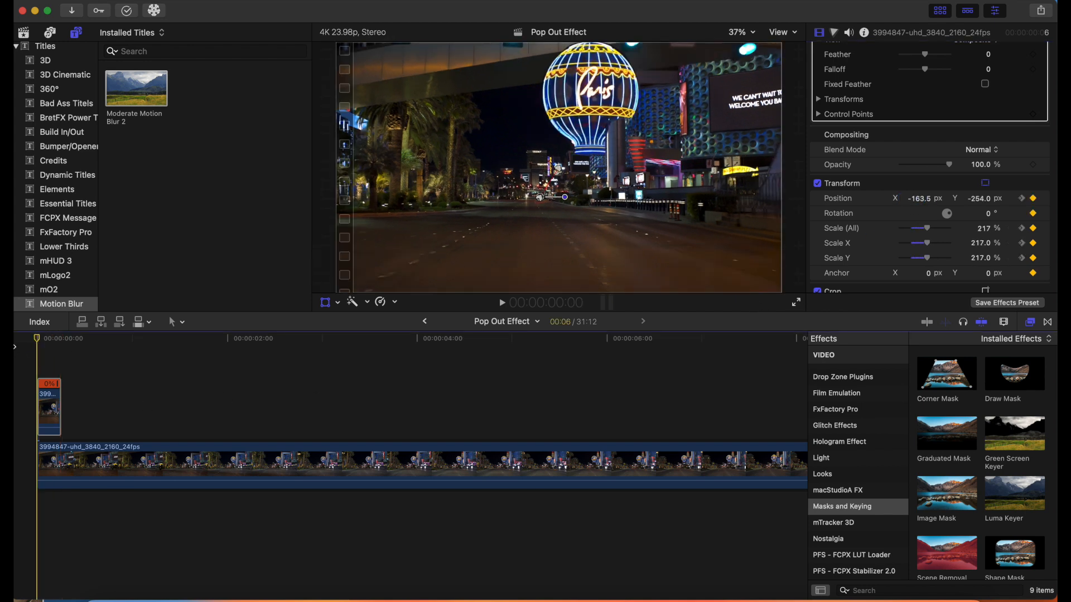
{"action": "key", "text": "space"}
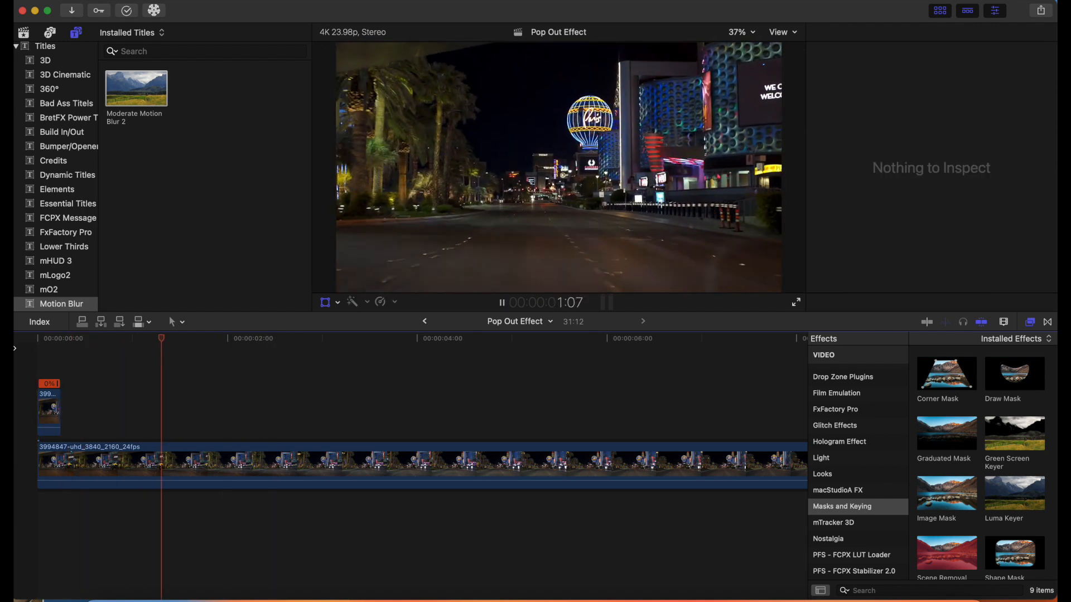
{"action": "left_click", "coordinate": [26, 355]}
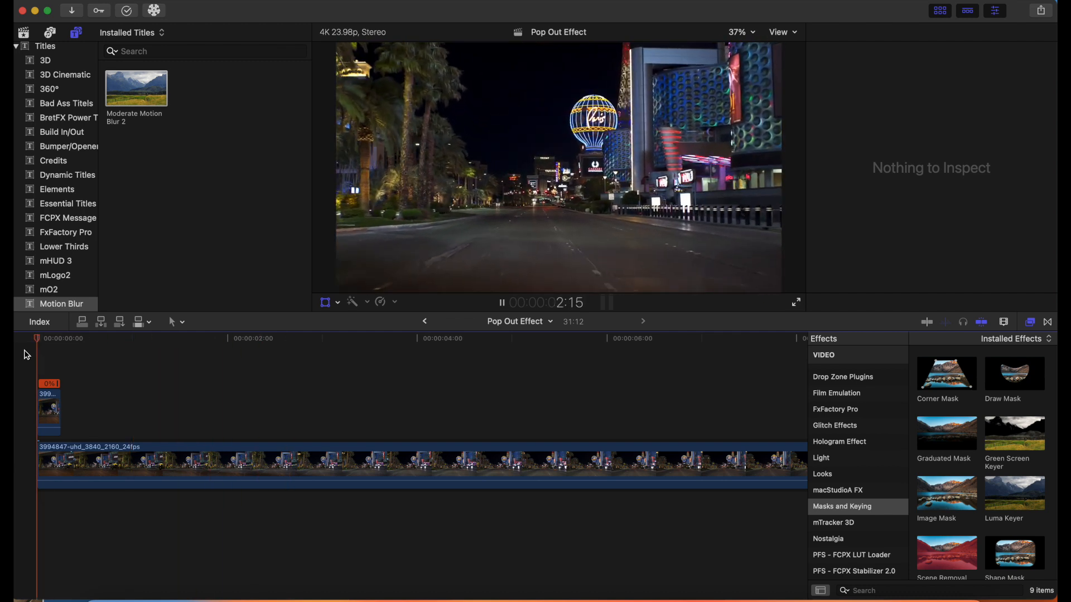
{"action": "left_click", "coordinate": [26, 355]}
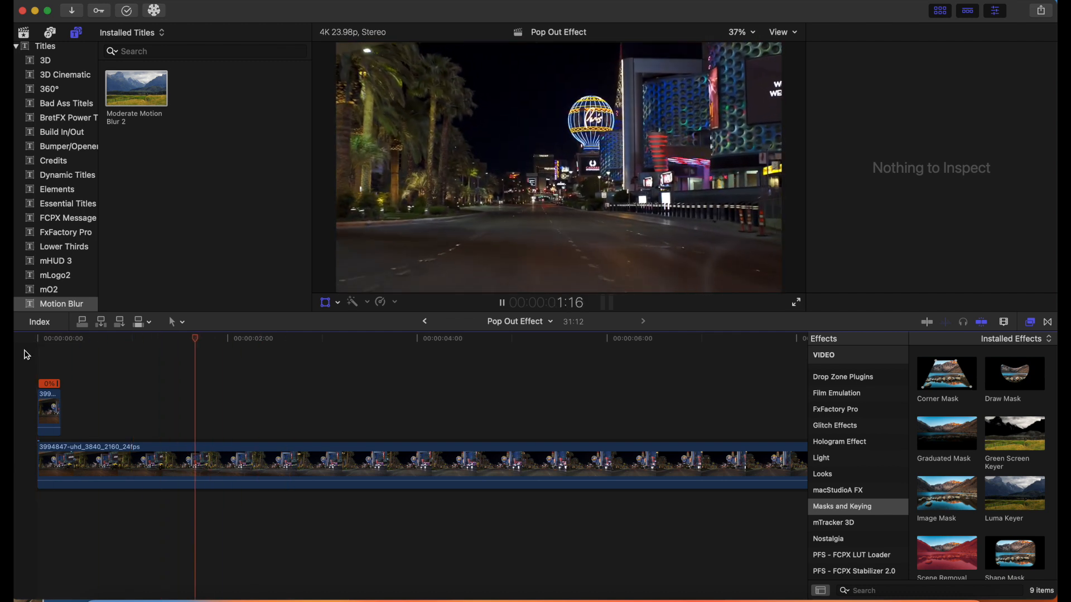
{"action": "left_click", "coordinate": [26, 355]}
{"action": "left_click", "coordinate": [27, 349]}
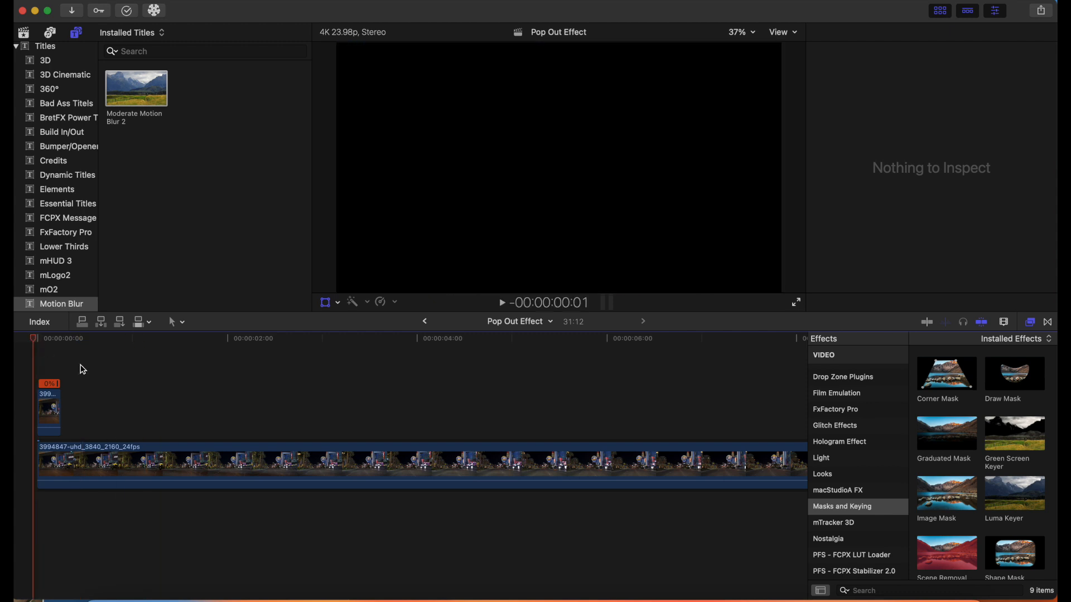
{"action": "key", "text": "space"}
{"action": "key", "text": "space"}
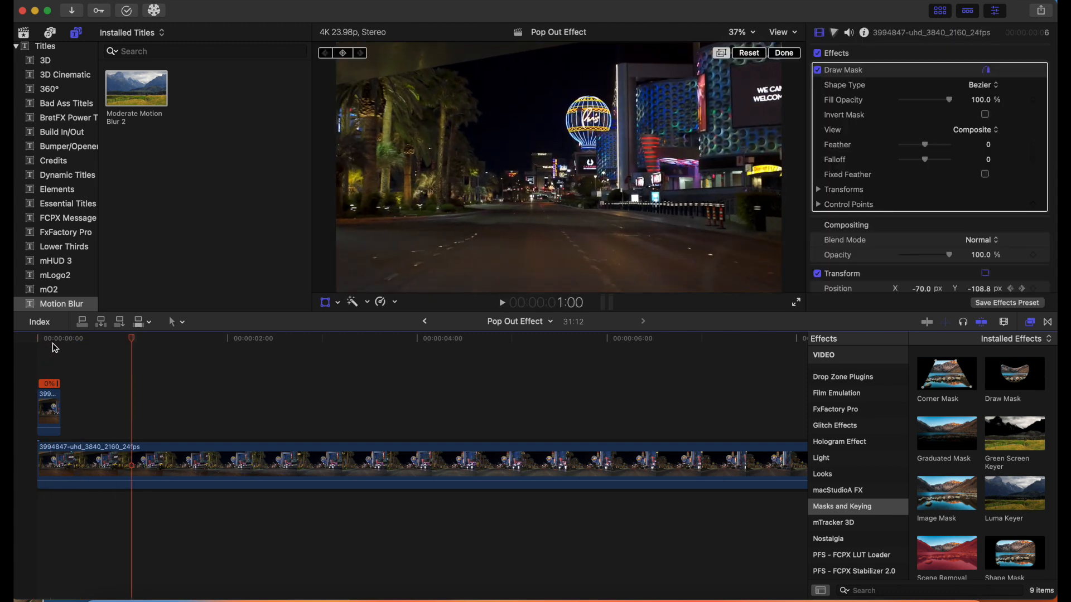
Place the Moderate Motion Blur 2 title above the masked clip at the timeline's start and trim it to 6 frames
{"action": "left_click_drag", "start_coordinate": [130, 342], "coordinate": [26, 344]}
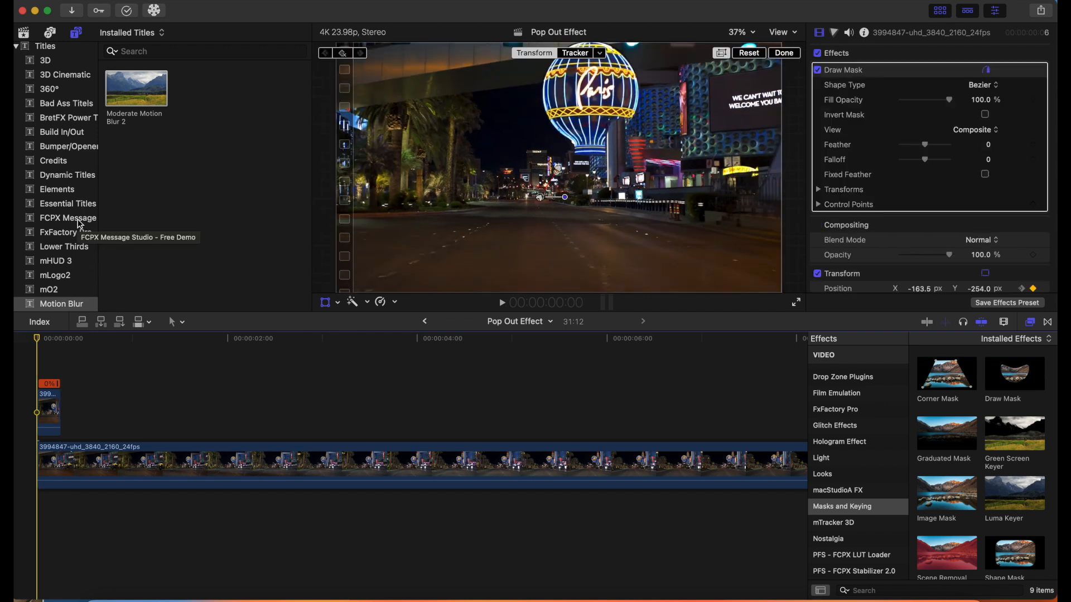
{"action": "left_click", "coordinate": [128, 104]}
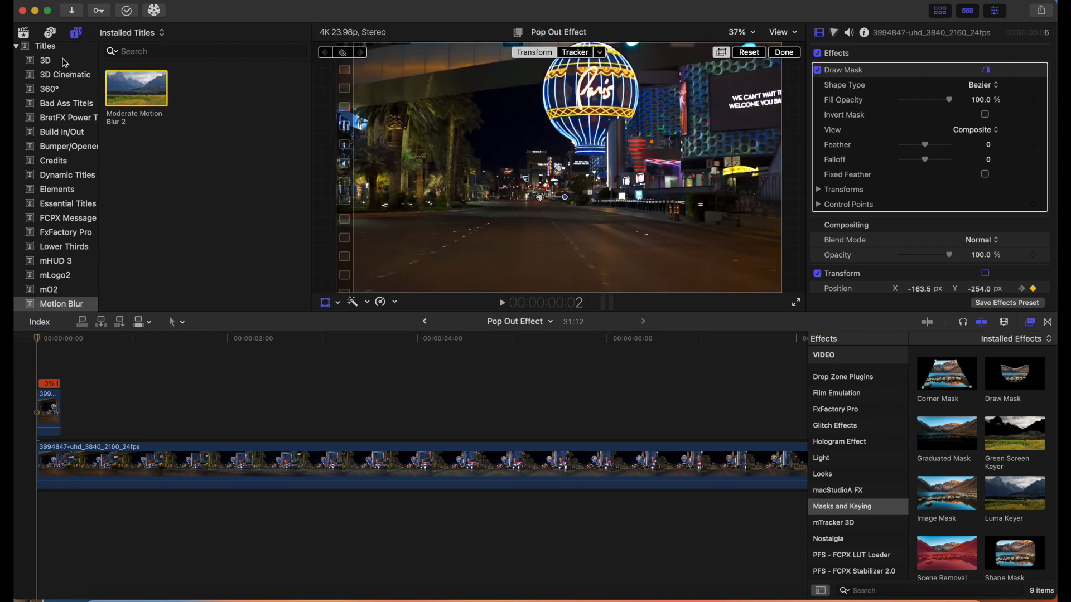
{"action": "left_click_drag", "start_coordinate": [126, 98], "coordinate": [33, 369]}
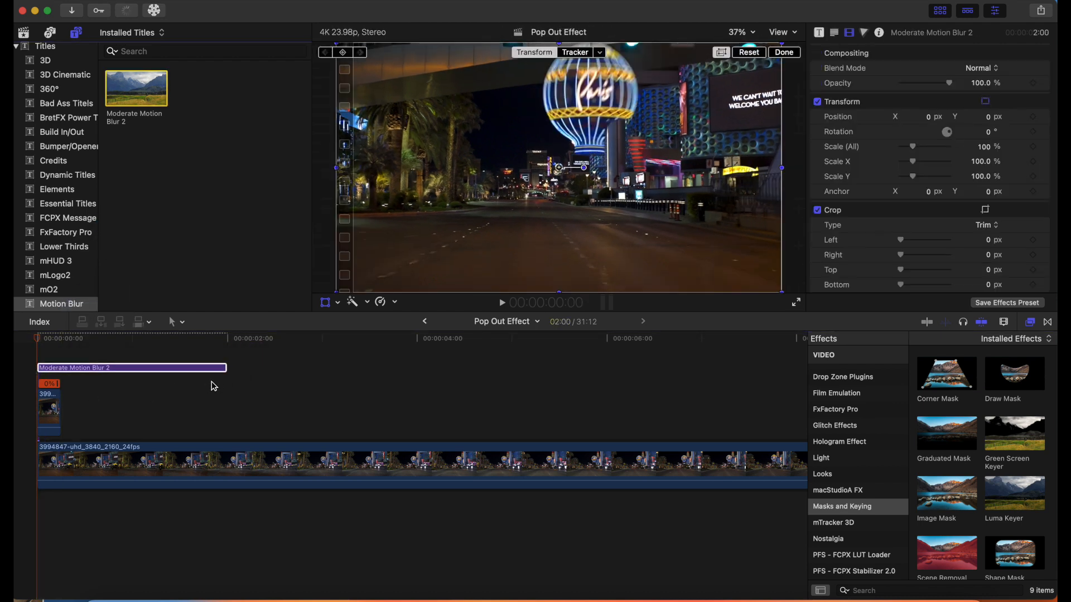
{"action": "left_click", "coordinate": [229, 376]}
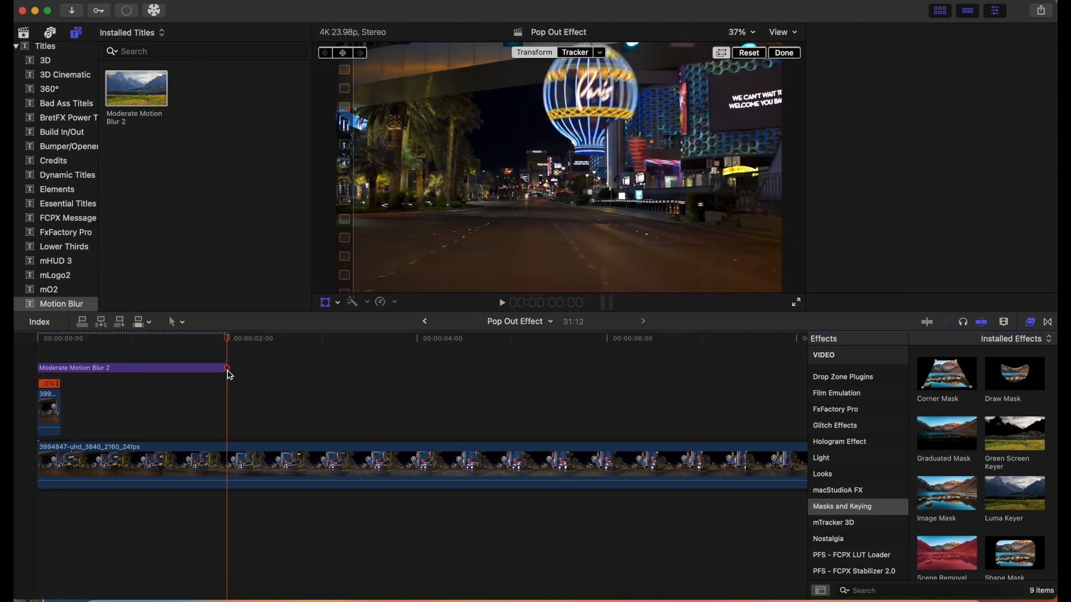
{"action": "left_click", "coordinate": [43, 365]}
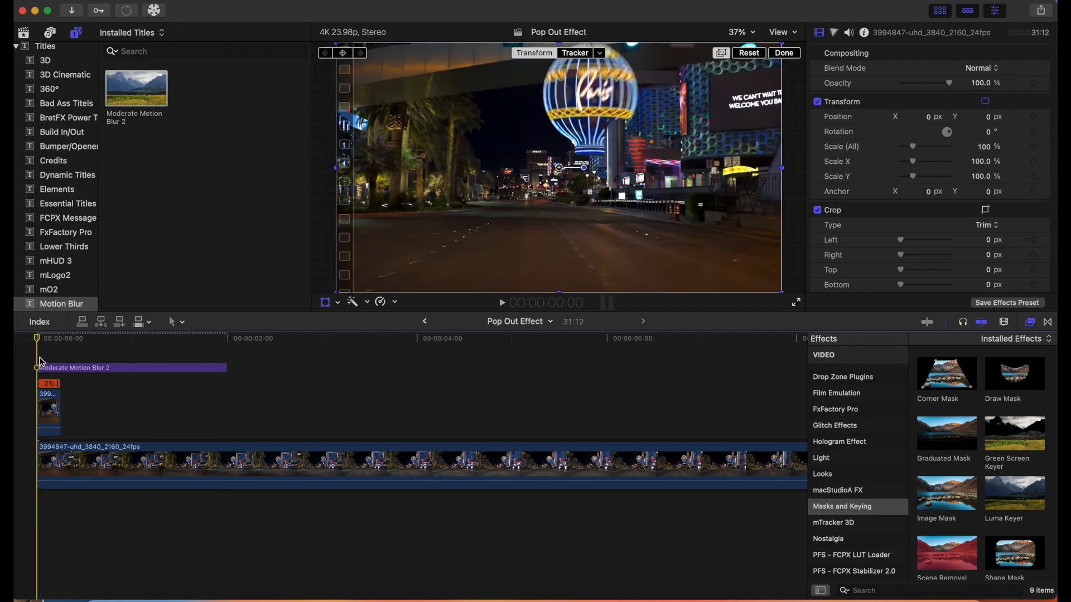
{"action": "left_click_drag", "start_coordinate": [225, 371], "coordinate": [63, 371]}
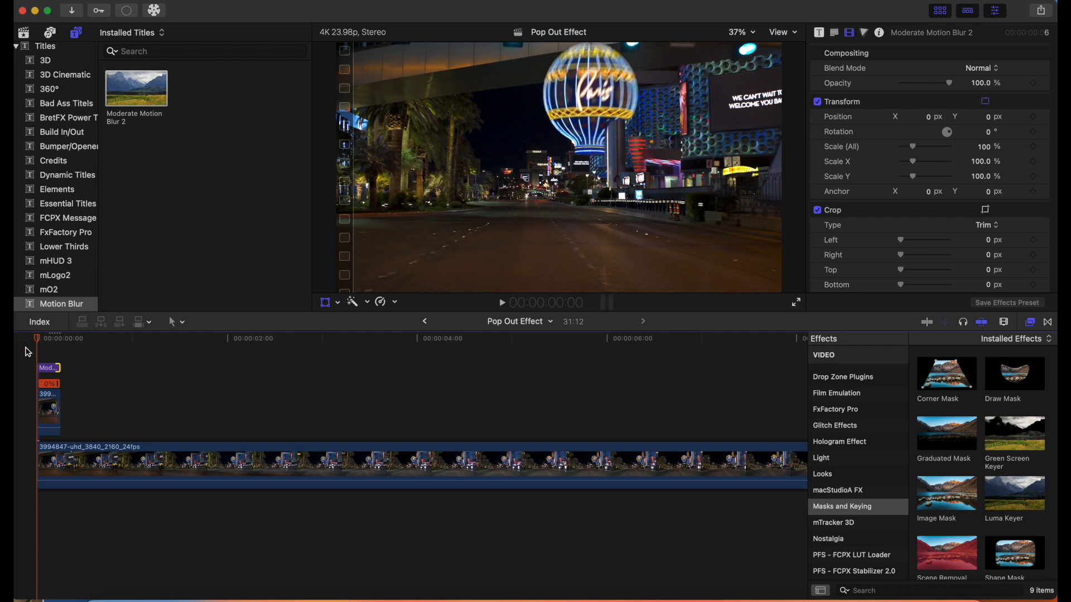
Play back the opening repeatedly to review the balloon pop-out with the motion blur
{"action": "key", "text": "space"}
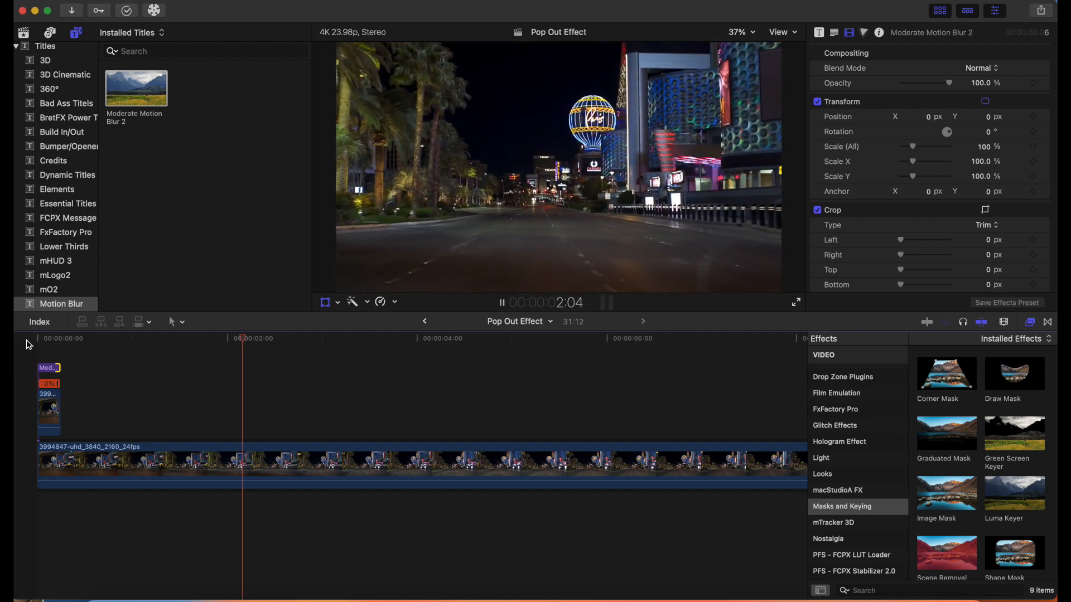
{"action": "key", "text": "Home"}
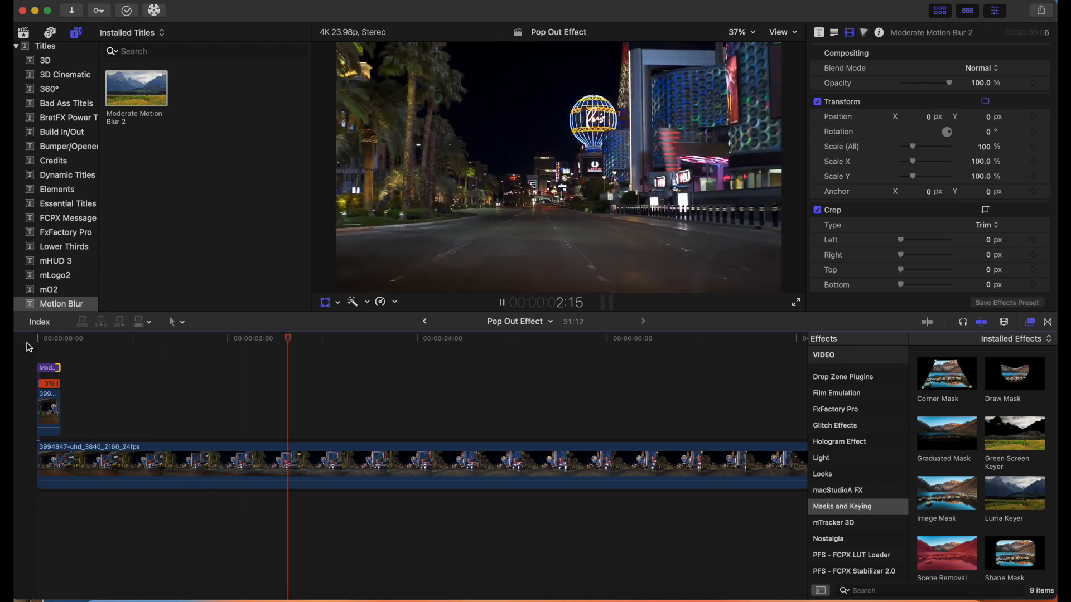
{"action": "left_click", "coordinate": [29, 346]}
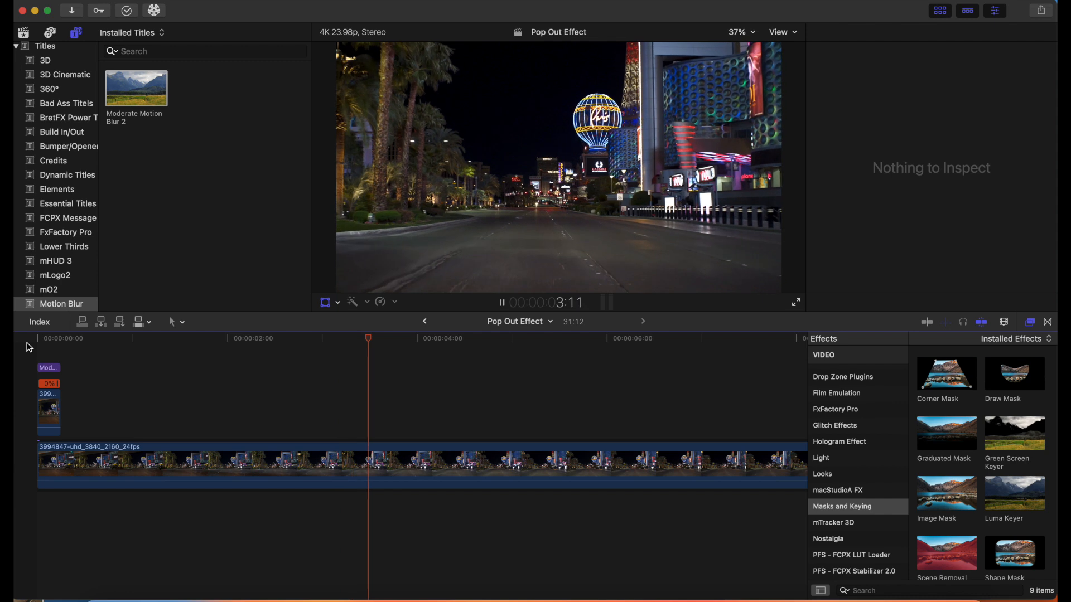
{"action": "key", "text": "shift+t"}
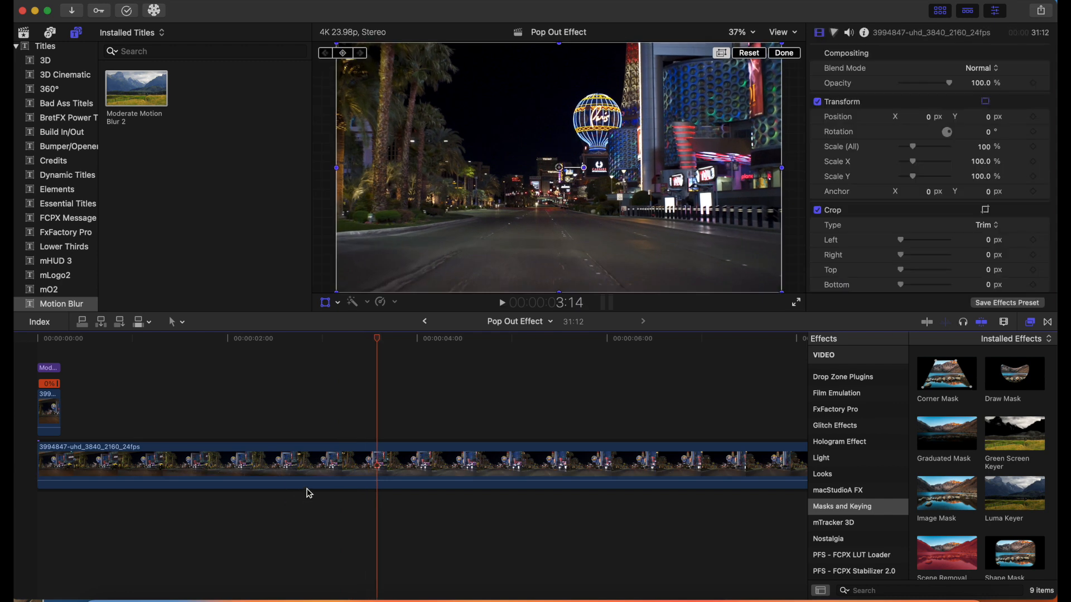
{"action": "left_click", "coordinate": [380, 474]}
{"action": "key", "text": "Delete"}
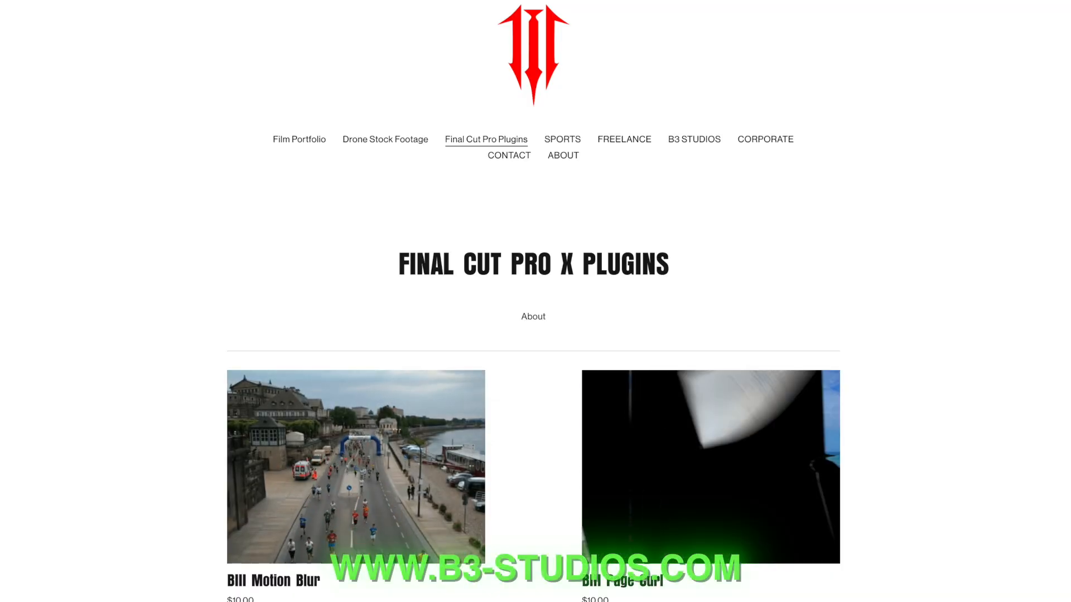
Look through the products on the B3 Studios website's Final Cut Pro X Plugins page
{"action": "scroll", "coordinate": [533, 357], "scroll_direction": "down", "scroll_amount": 3}
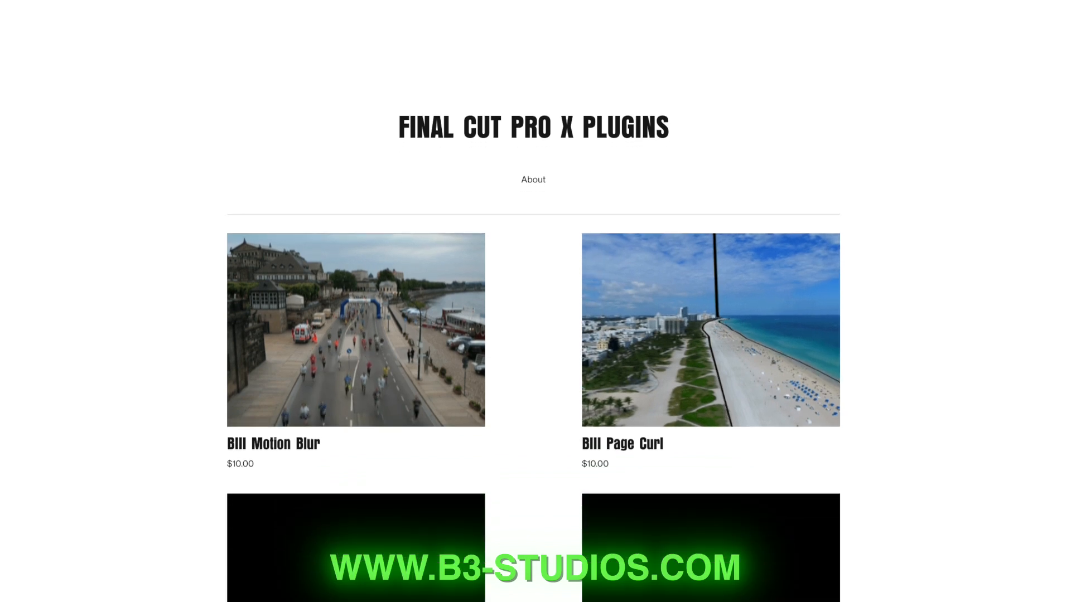
{"action": "scroll", "coordinate": [534, 357], "scroll_direction": "down", "scroll_amount": 3}
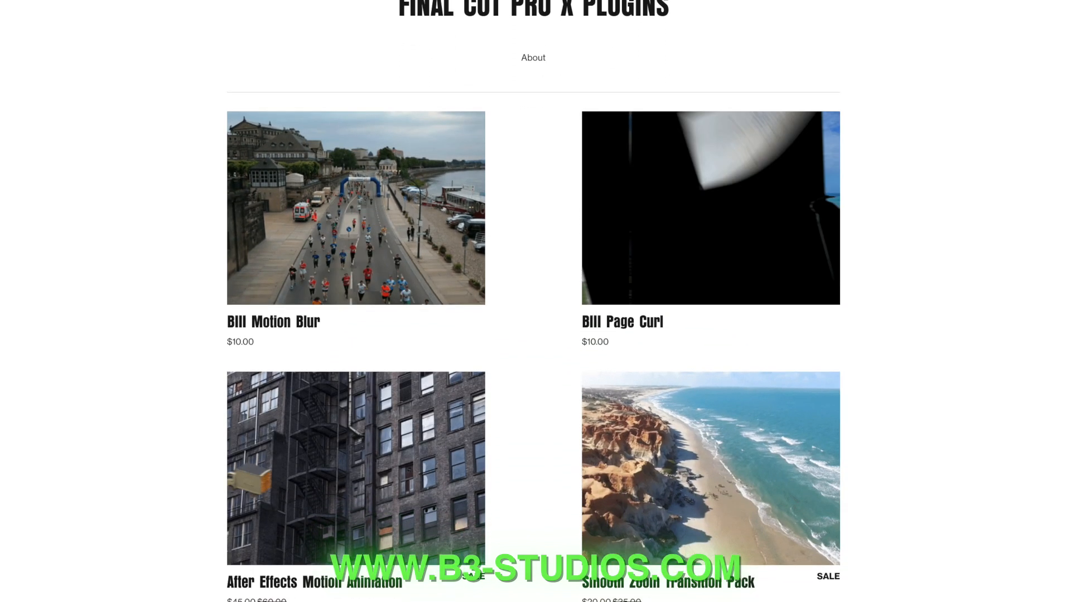
{"action": "scroll", "coordinate": [533, 357], "scroll_direction": "down", "scroll_amount": 2}
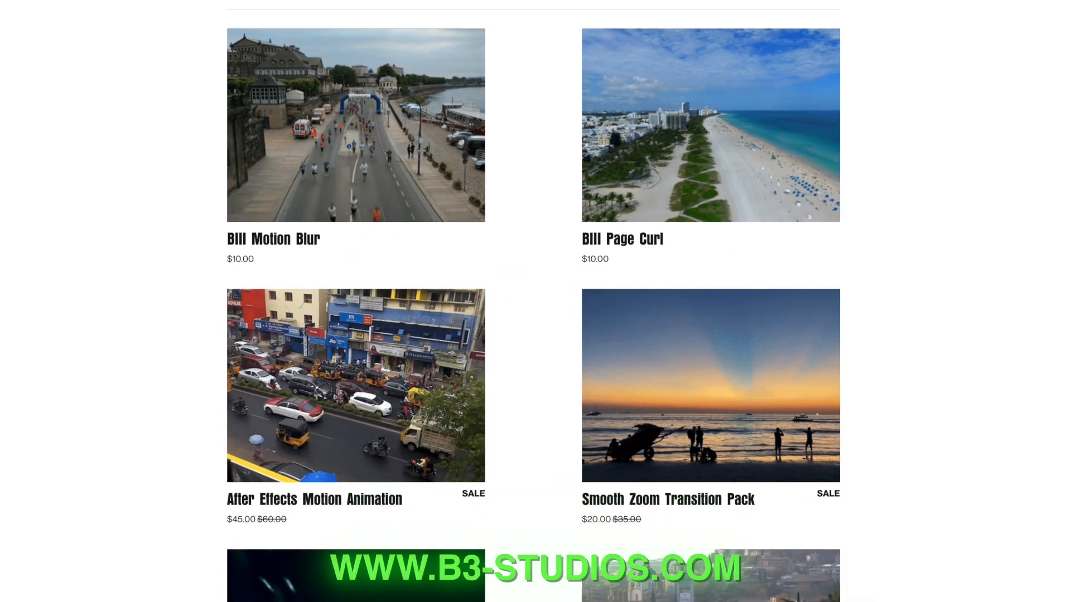
{"action": "scroll", "coordinate": [534, 357], "scroll_direction": "down", "scroll_amount": 3}
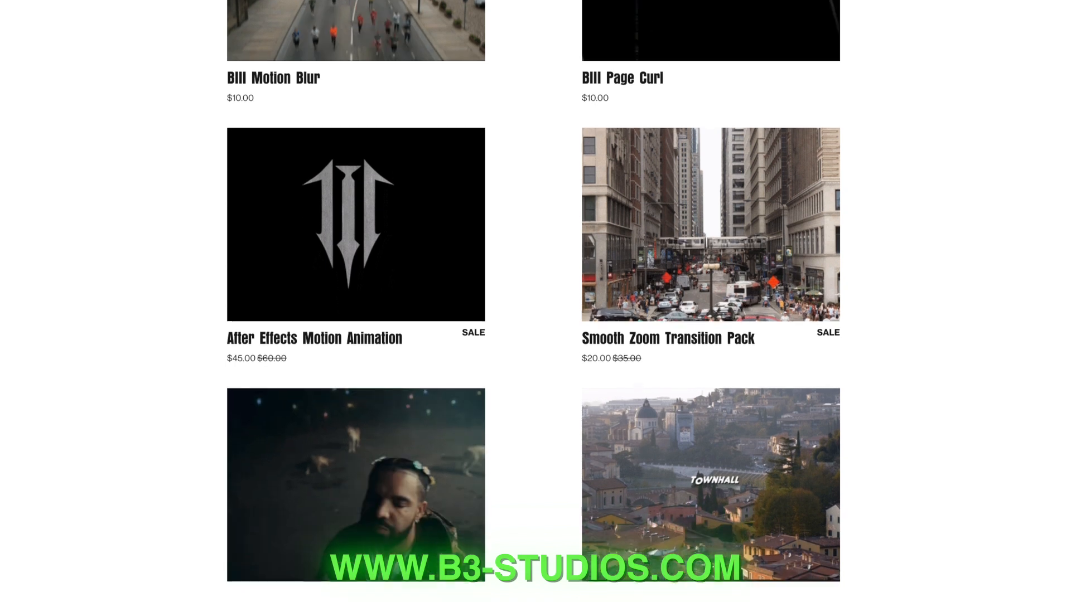
{"action": "scroll", "coordinate": [533, 357], "scroll_direction": "down", "scroll_amount": 3}
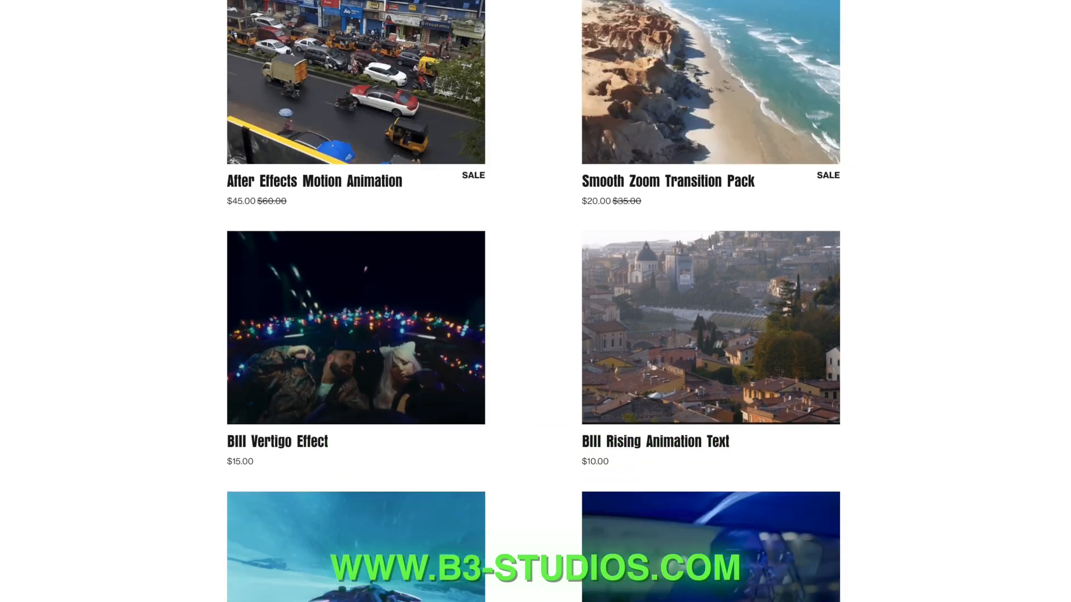
{"action": "scroll", "coordinate": [533, 357], "scroll_direction": "down", "scroll_amount": 3}
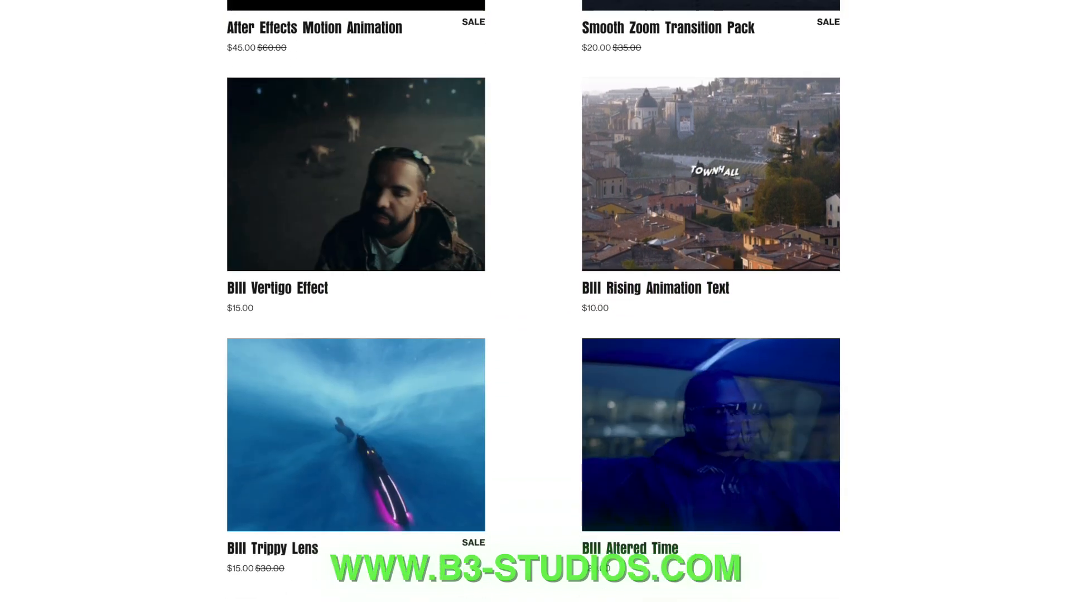